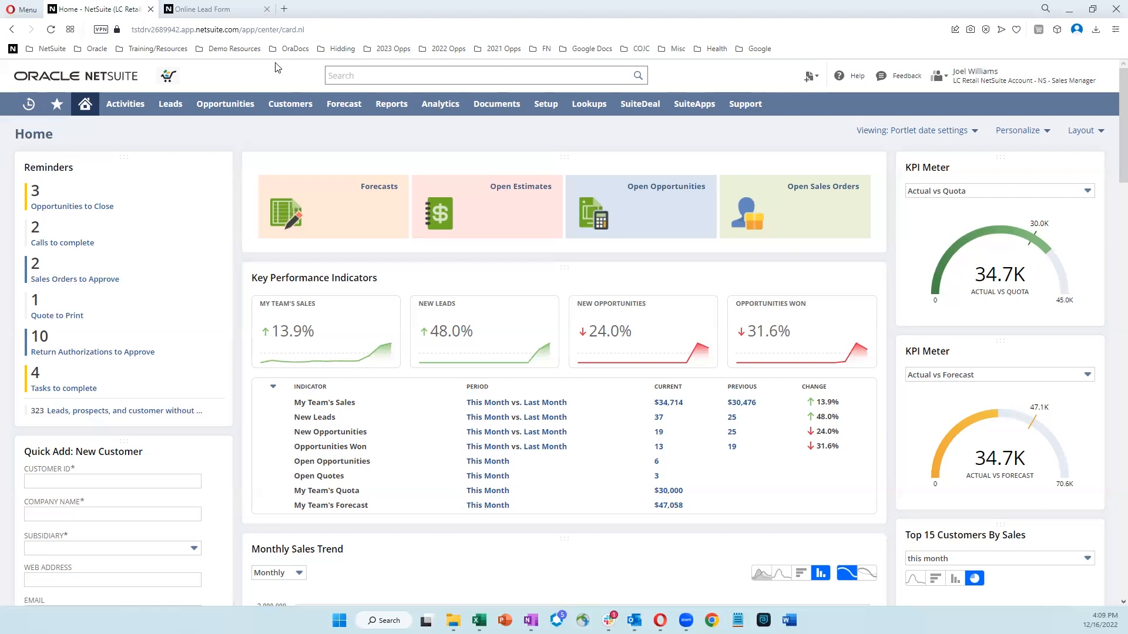
Step: Review the Online Lead Form, covering its contact and company fields, the form submission option and the logo header
{"action": "left_click", "coordinate": [217, 16]}
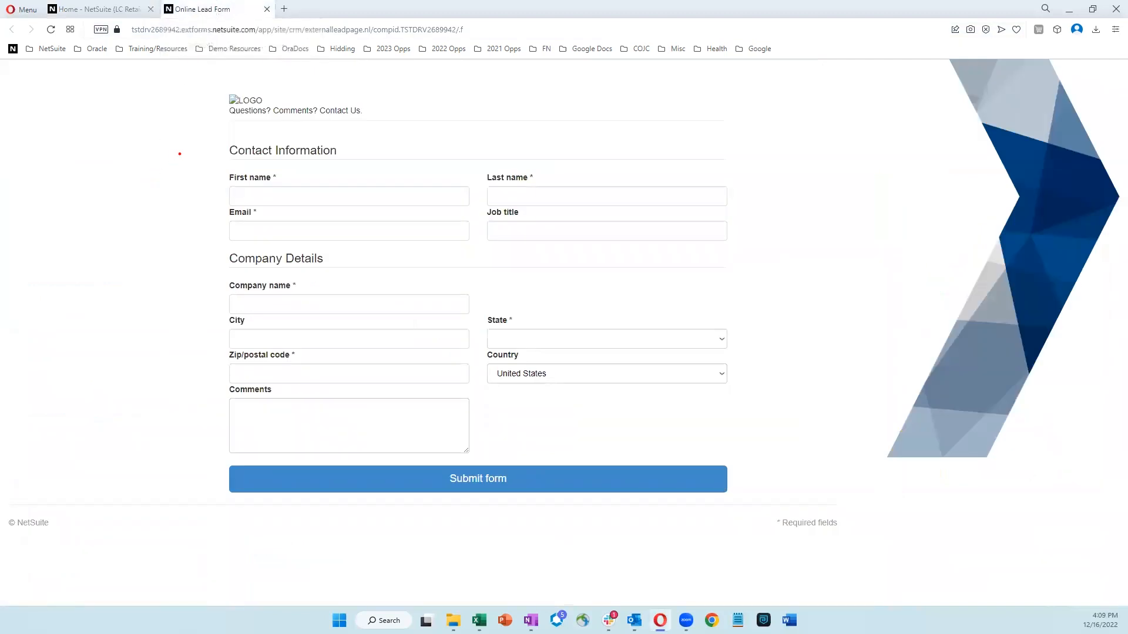
{"action": "mouse_move", "coordinate": [221, 134]}
{"action": "left_mouse_down"}
{"action": "mouse_move", "coordinate": [566, 214]}
{"action": "mouse_move", "coordinate": [723, 408]}
{"action": "mouse_move", "coordinate": [744, 503]}
{"action": "left_mouse_up"}
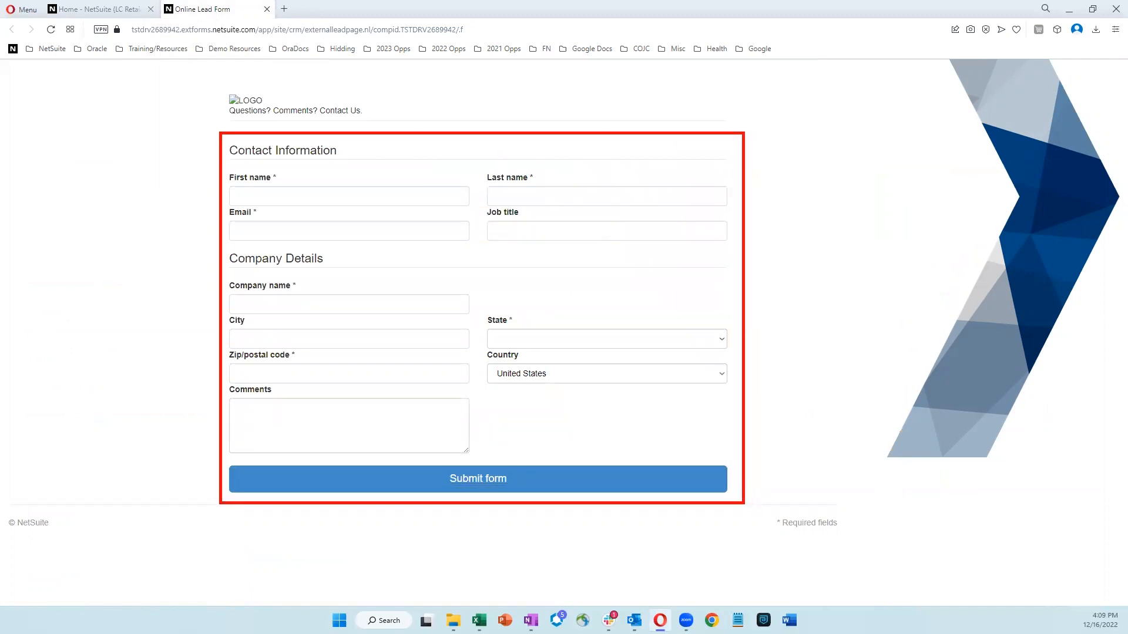
{"action": "left_click_drag", "start_coordinate": [512, 475], "coordinate": [578, 421]}
{"action": "mouse_move", "coordinate": [217, 85]}
{"action": "left_mouse_down"}
{"action": "mouse_move", "coordinate": [259, 105]}
{"action": "mouse_move", "coordinate": [486, 125]}
{"action": "left_mouse_up"}
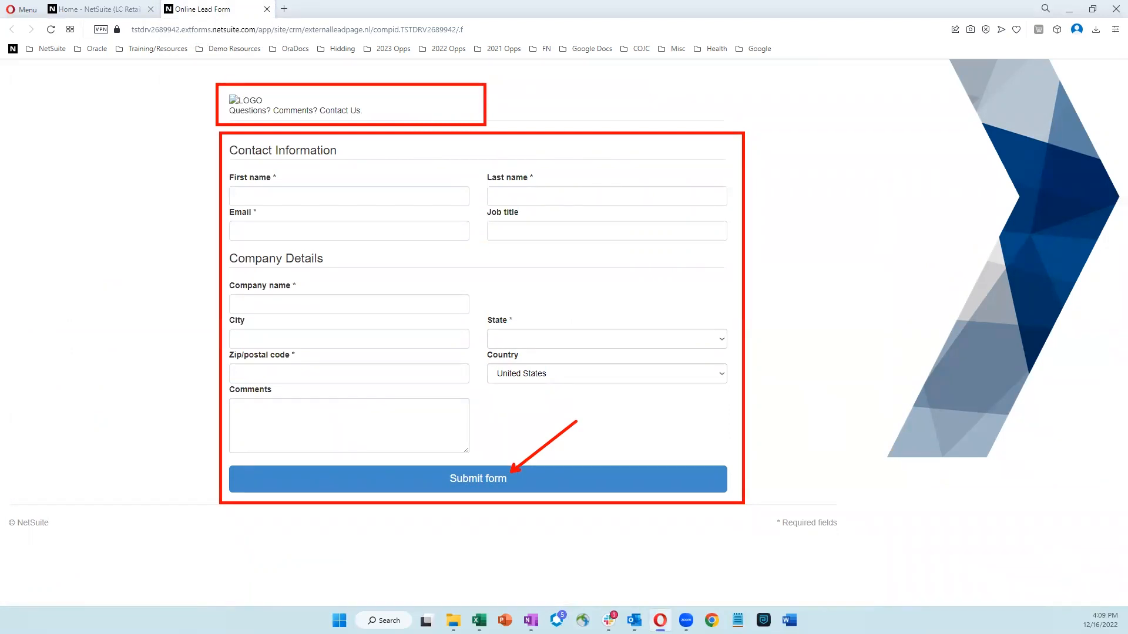
{"action": "key", "text": "Escape"}
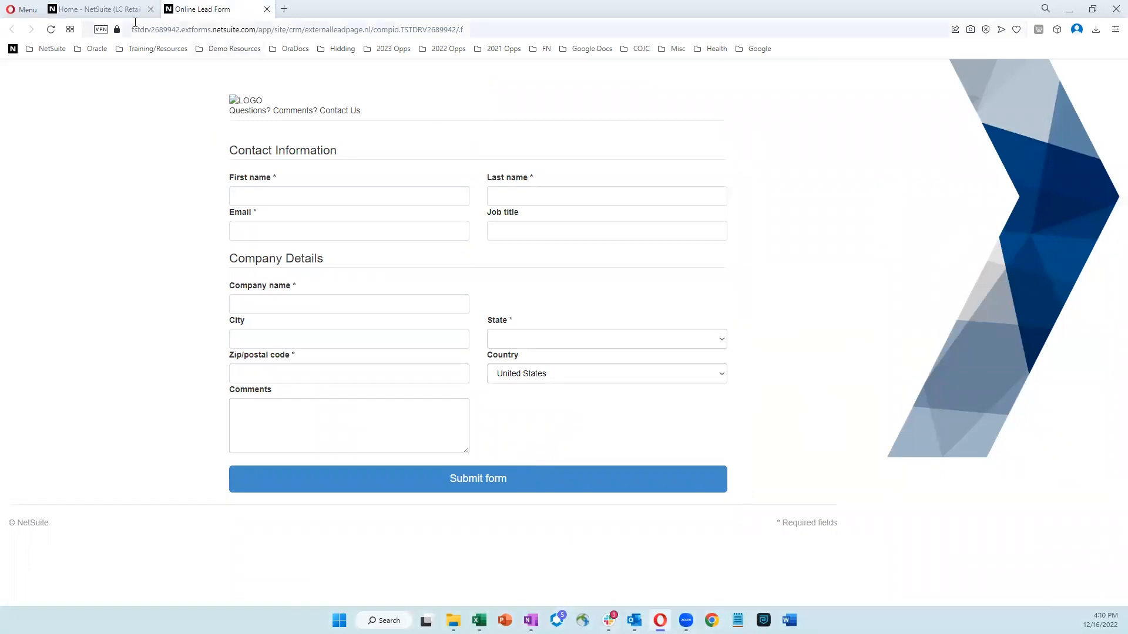
Step: Return to the NetSuite home dashboard to view the Quick Add customer form, and open a blank cash sale and discard it
{"action": "left_click", "coordinate": [112, 10]}
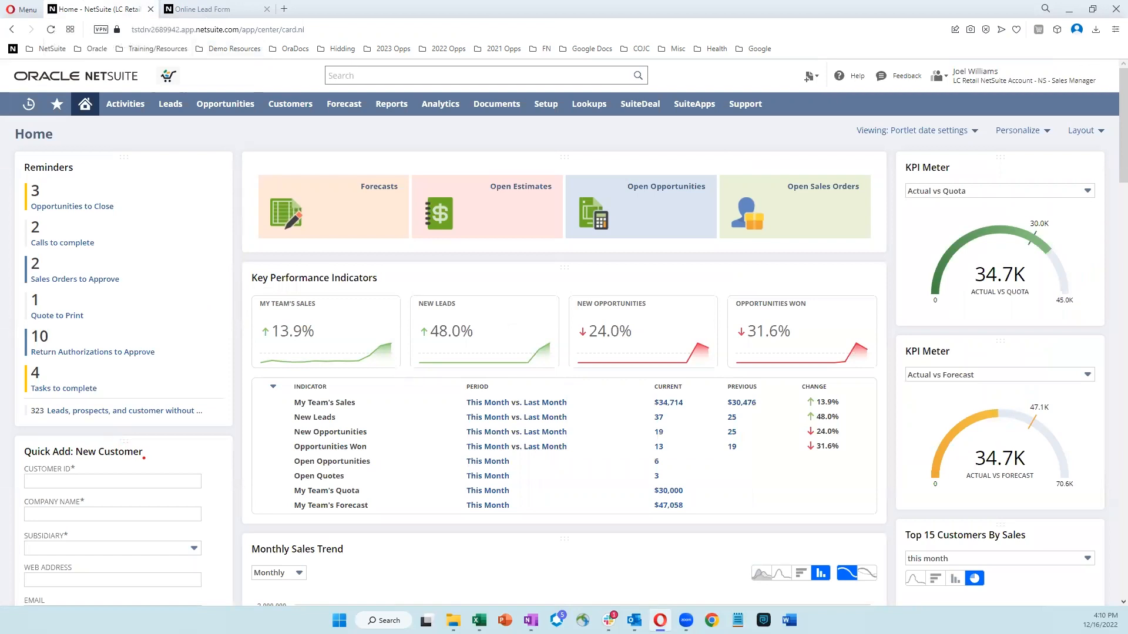
{"action": "left_click_drag", "start_coordinate": [164, 450], "coordinate": [248, 406]}
{"action": "mouse_move", "coordinate": [802, 82]}
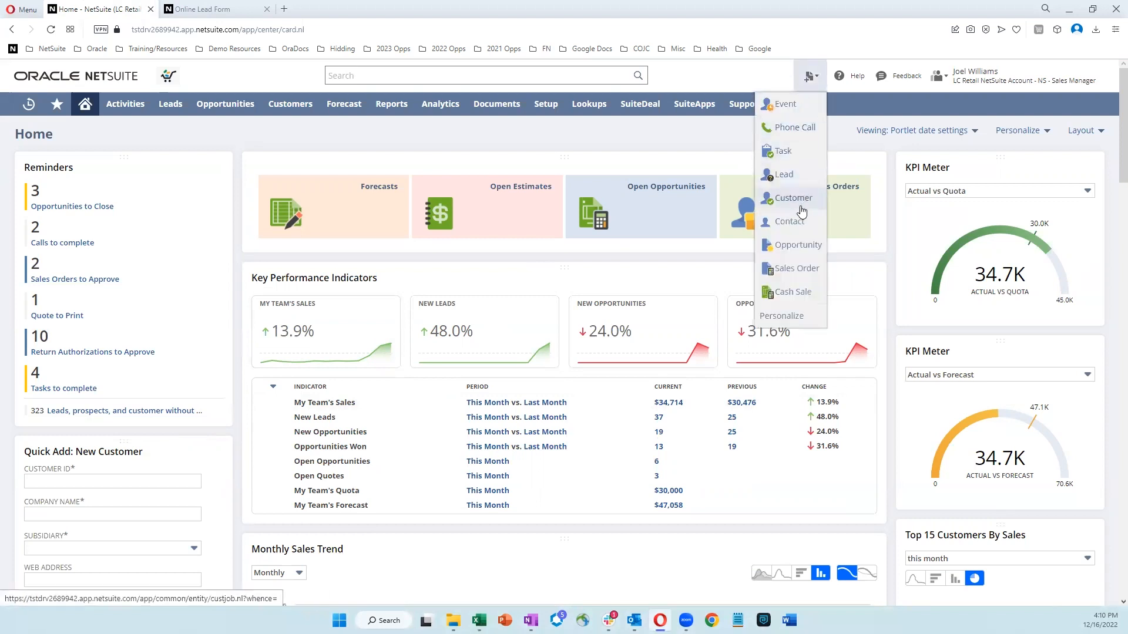
{"action": "left_click", "coordinate": [799, 293]}
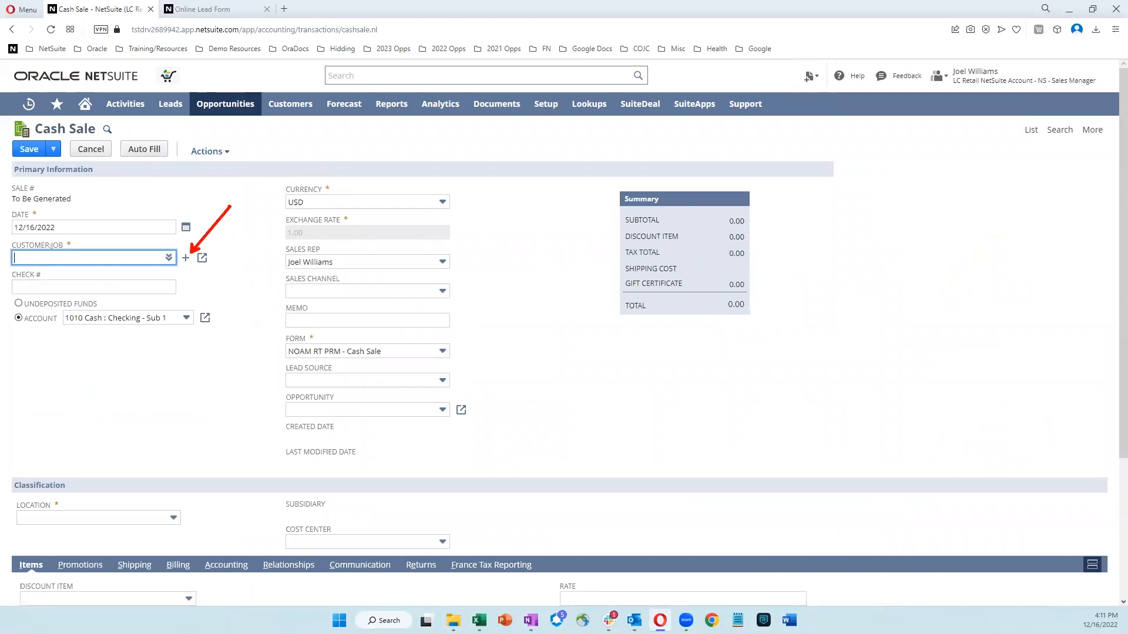
{"action": "left_click", "coordinate": [91, 149]}
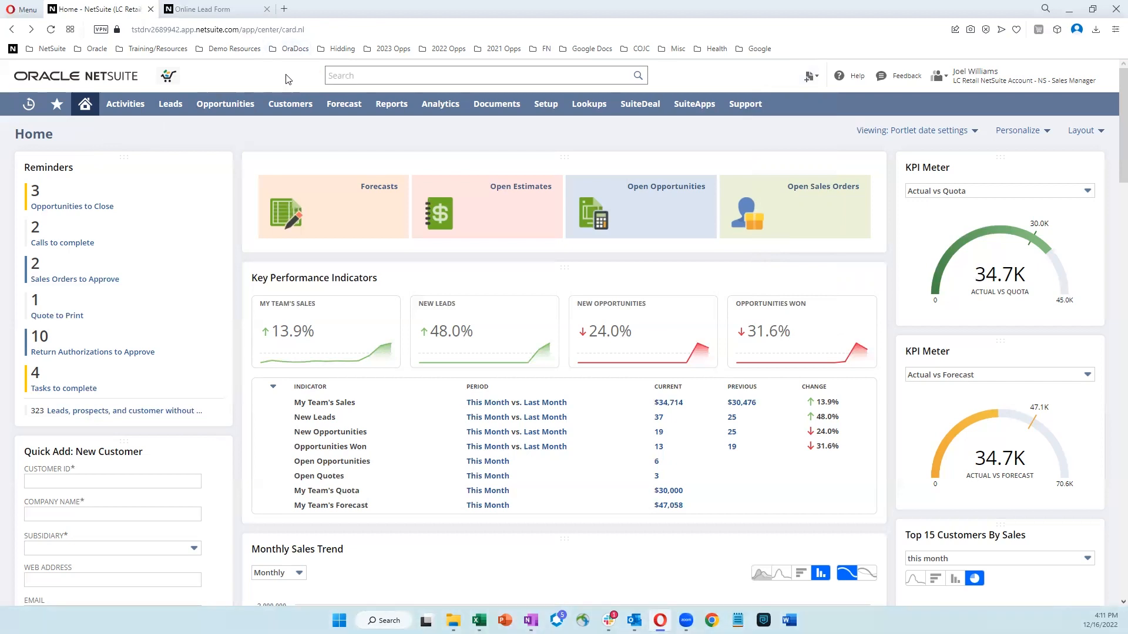
Step: Search globally for the customer's last name and open the matching individual customer's record
{"action": "left_click", "coordinate": [331, 75]}
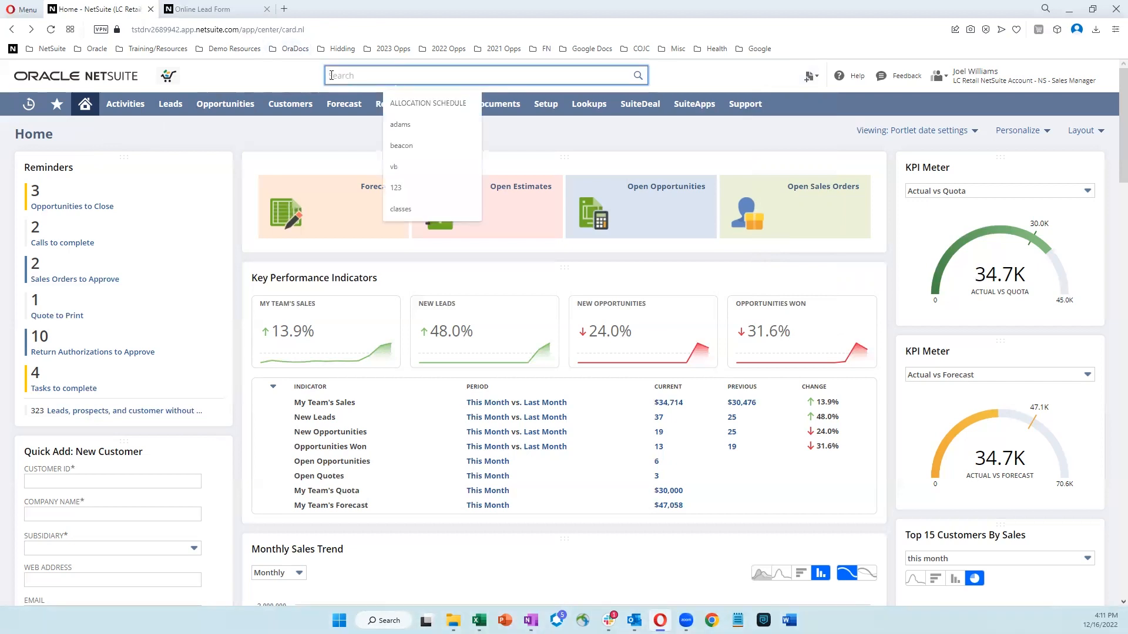
{"action": "type", "text": "DAMS"}
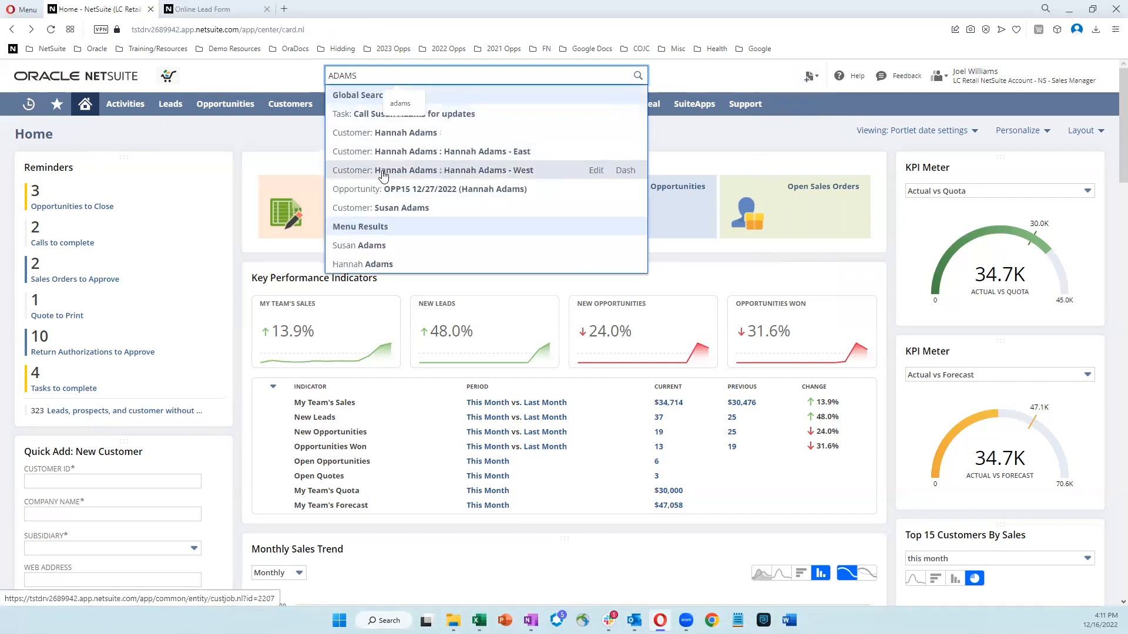
{"action": "left_click", "coordinate": [403, 212]}
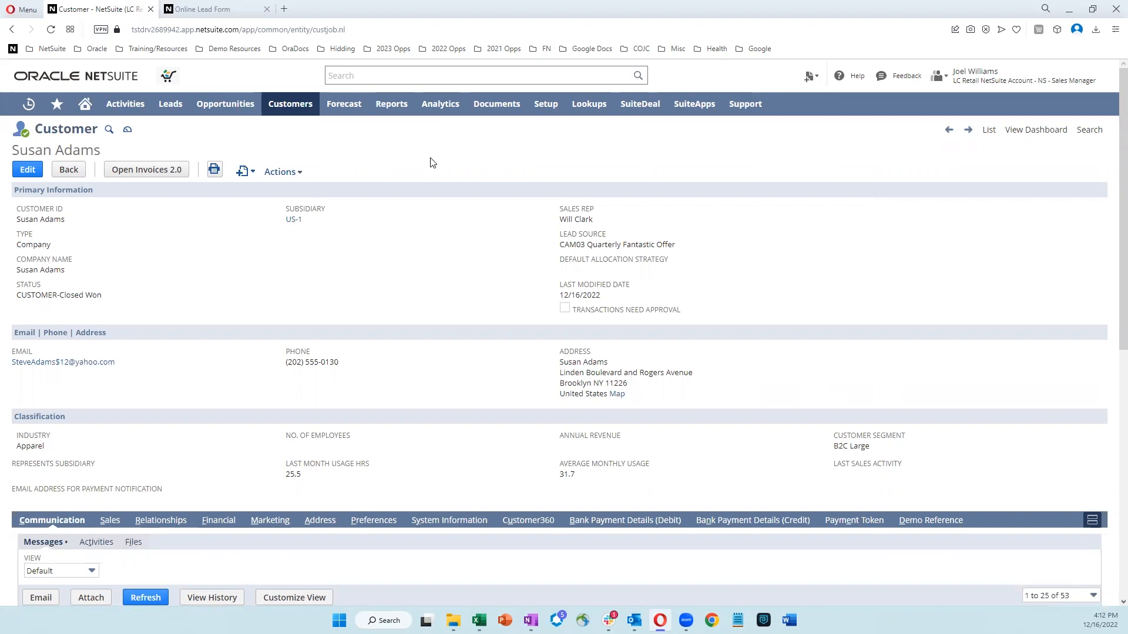
Step: Review the customer's contact and classification details and the communication records, including messages, activities and files
{"action": "scroll", "coordinate": [432, 163], "scroll_direction": "down", "scroll_amount": 2}
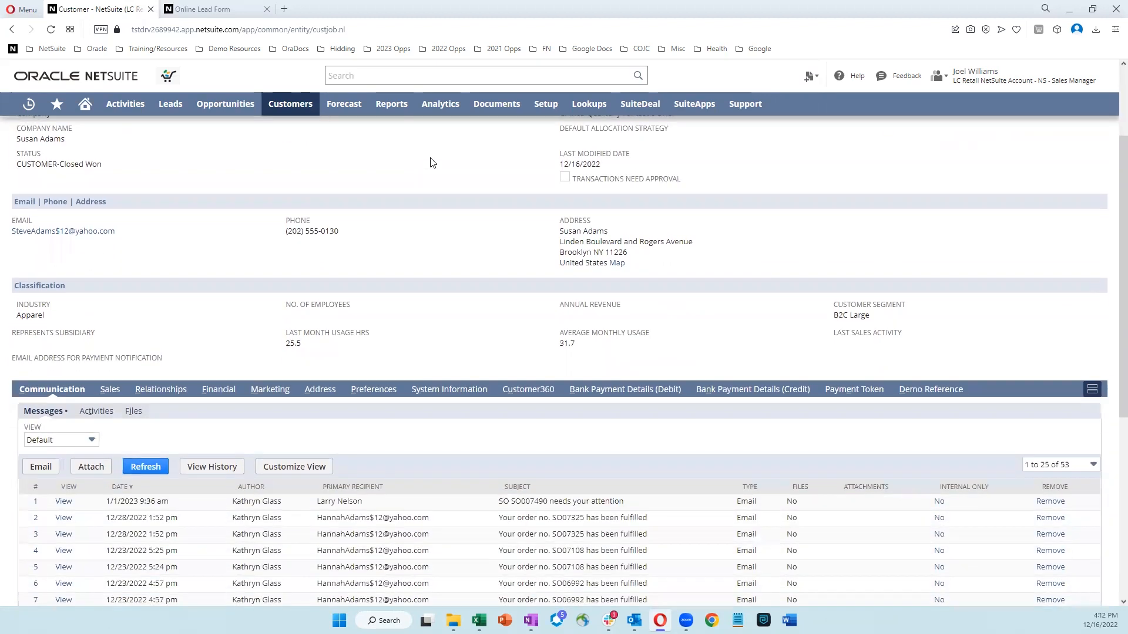
{"action": "scroll", "coordinate": [431, 162], "scroll_direction": "down", "scroll_amount": 1}
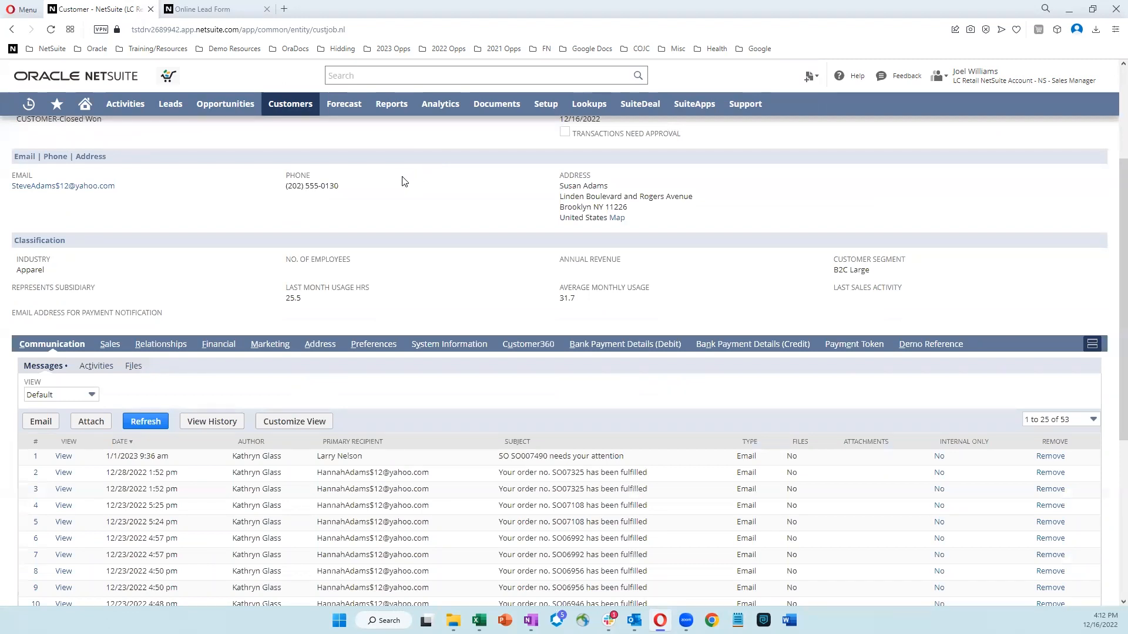
{"action": "scroll", "coordinate": [405, 183], "scroll_direction": "down", "scroll_amount": 2}
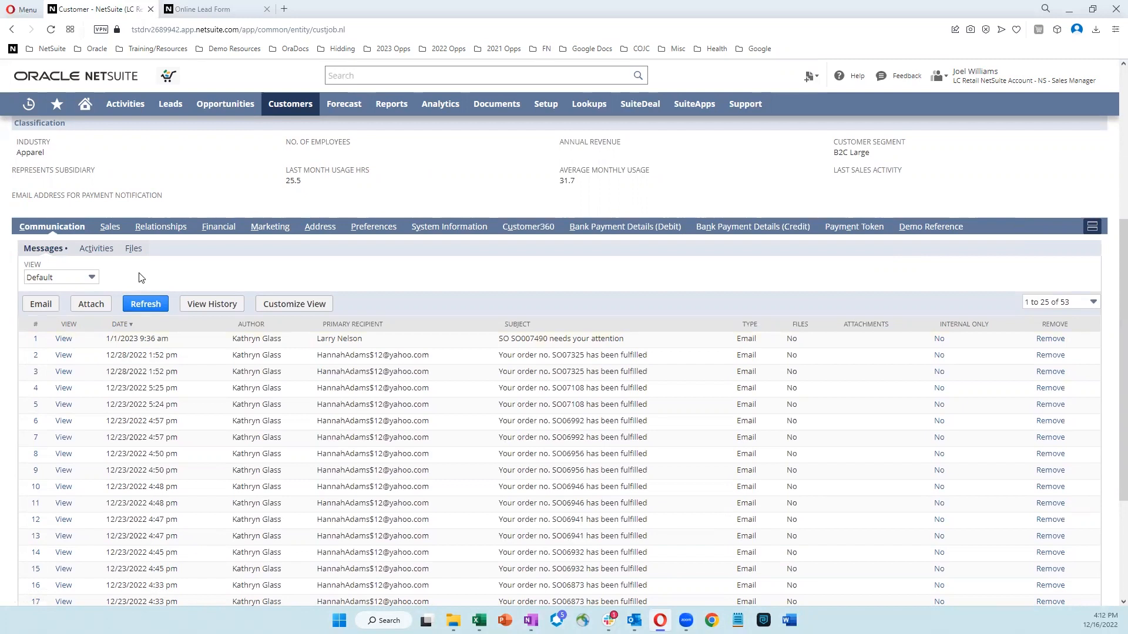
{"action": "left_click_drag", "start_coordinate": [148, 253], "coordinate": [218, 278]}
{"action": "left_click_drag", "start_coordinate": [105, 261], "coordinate": [140, 292]}
{"action": "key", "text": "Escape"}
Step: Review the customer's purchased items and the upsell suggestions with their correlation and count figures
{"action": "left_click", "coordinate": [112, 229]}
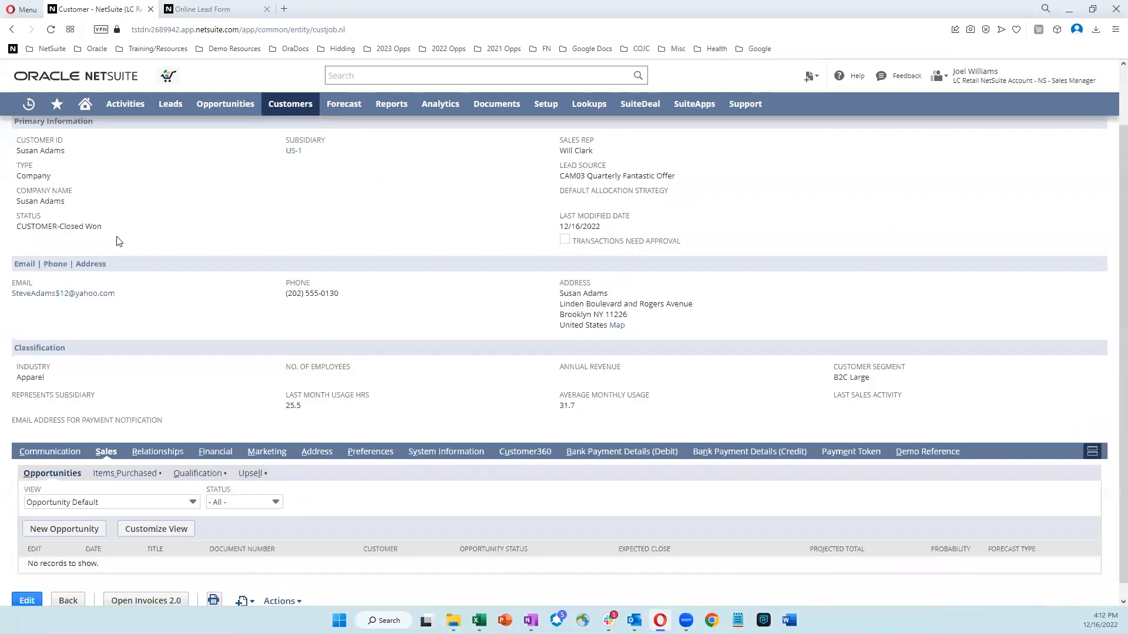
{"action": "left_click", "coordinate": [127, 475]}
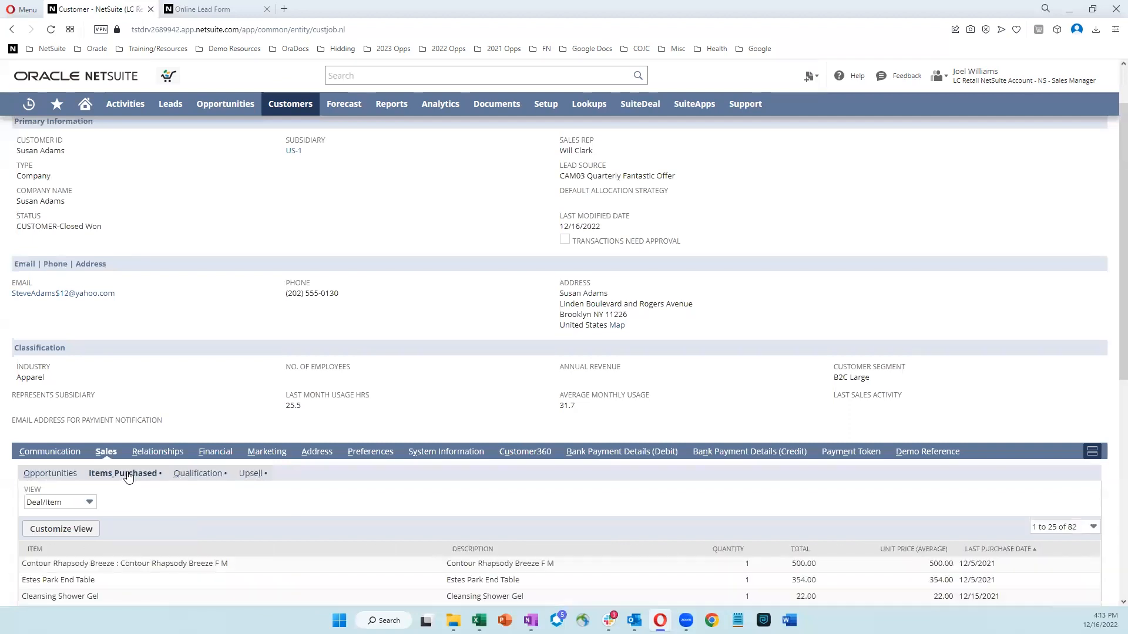
{"action": "scroll", "coordinate": [134, 469], "scroll_direction": "down", "scroll_amount": 1}
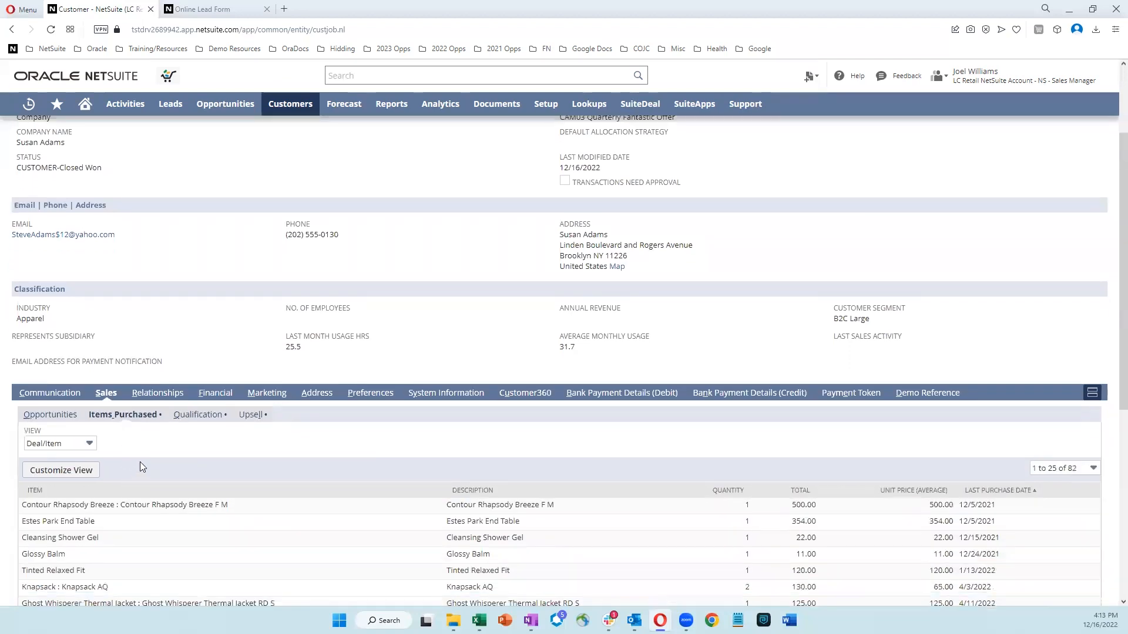
{"action": "left_click", "coordinate": [249, 415]}
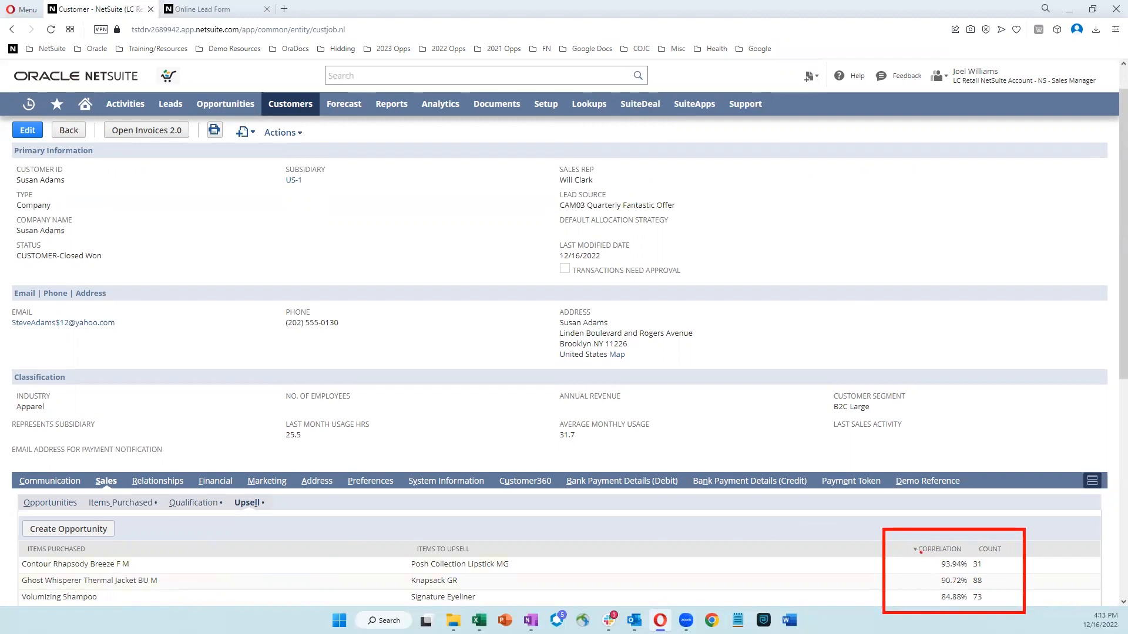
{"action": "key", "text": "Escape"}
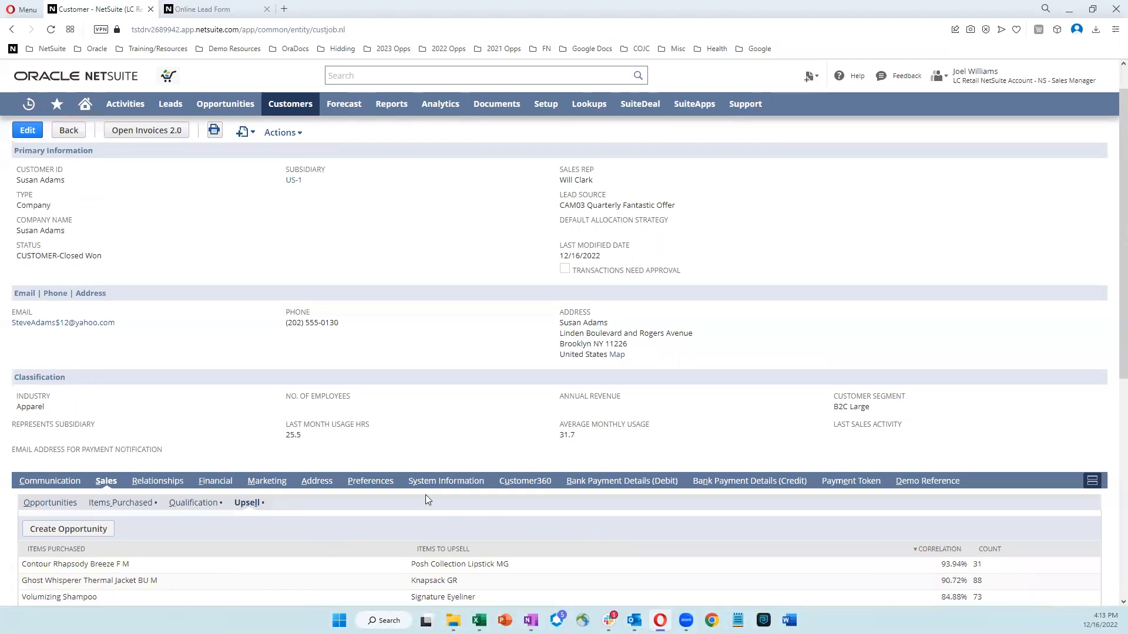
Step: View the customer's Customer360 scorecard and the list of open sales orders
{"action": "left_click", "coordinate": [519, 482]}
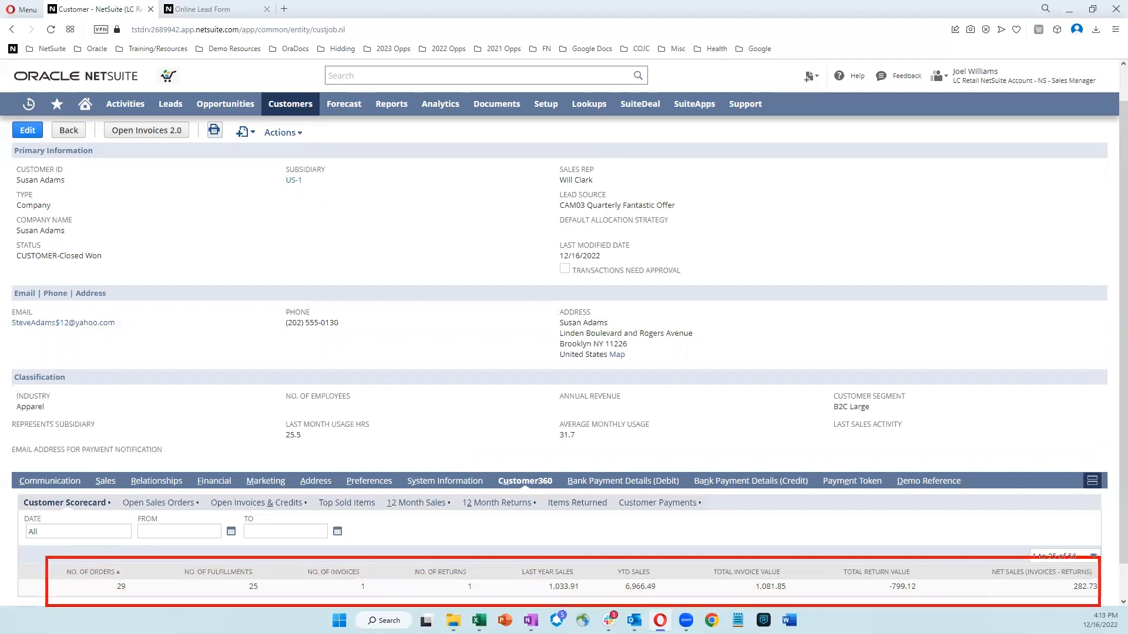
{"action": "left_click", "coordinate": [174, 507]}
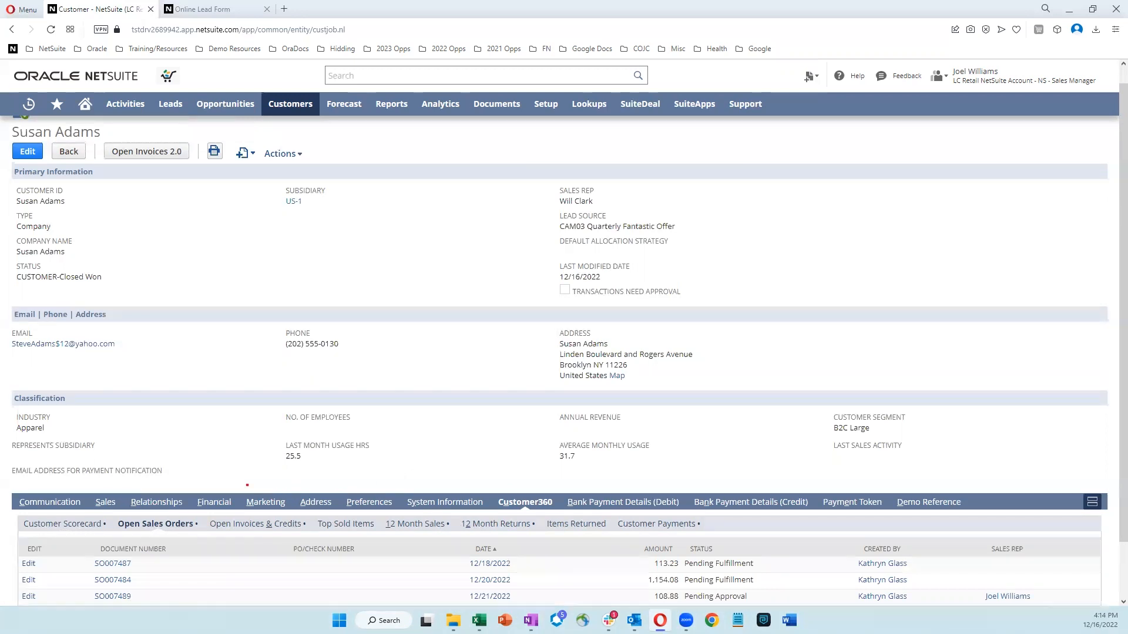
Step: Review the customer's financial account information, covering payment terms, price level, credit limit and hold setting
{"action": "left_click", "coordinate": [215, 503]}
{"action": "scroll", "coordinate": [279, 506], "scroll_direction": "down", "scroll_amount": 2}
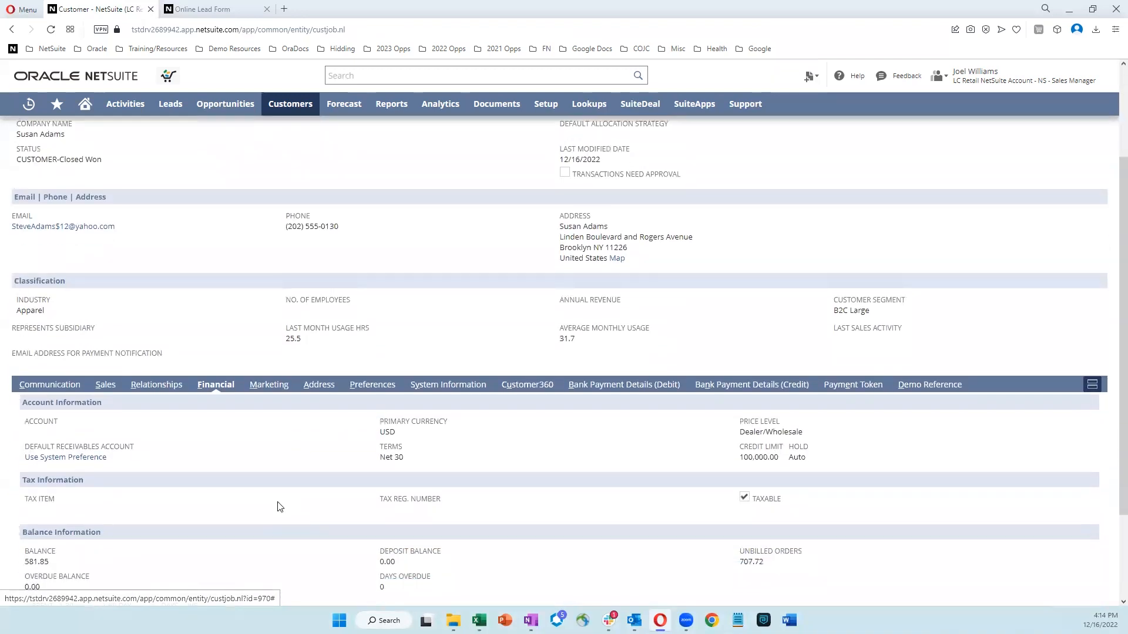
{"action": "left_click_drag", "start_coordinate": [356, 439], "coordinate": [450, 467]}
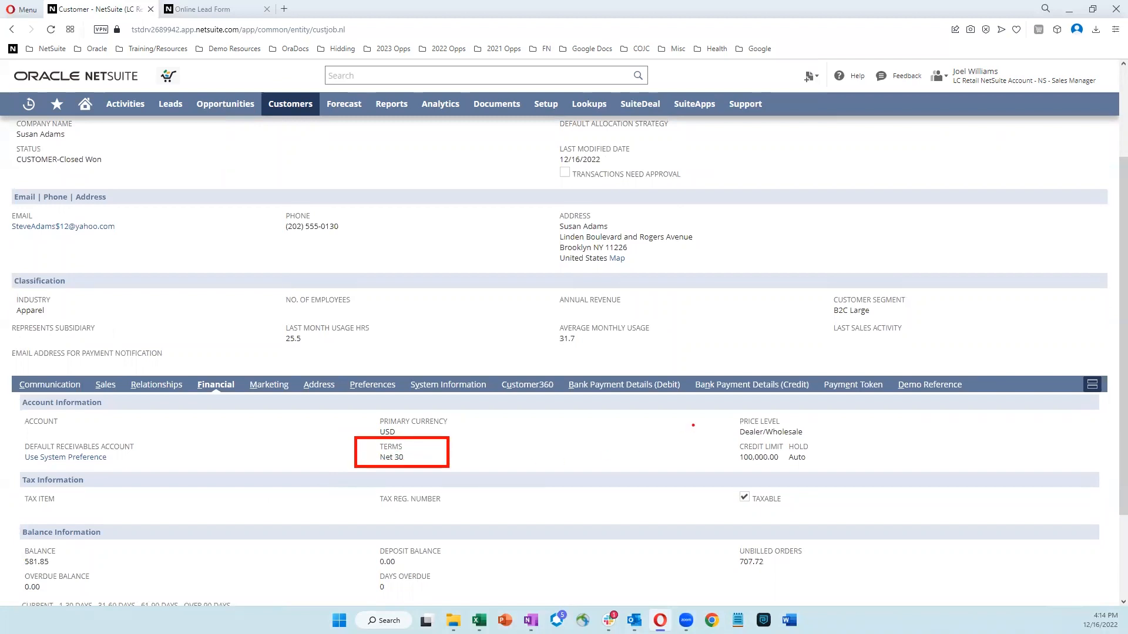
{"action": "left_click_drag", "start_coordinate": [720, 414], "coordinate": [886, 442]}
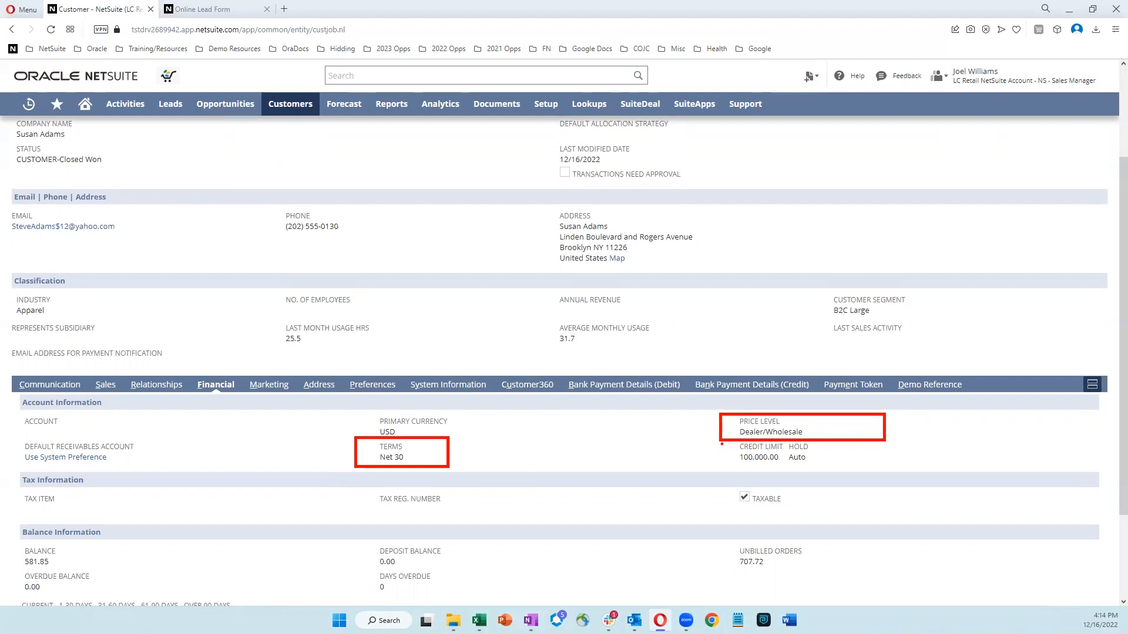
{"action": "left_click_drag", "start_coordinate": [721, 440], "coordinate": [889, 469]}
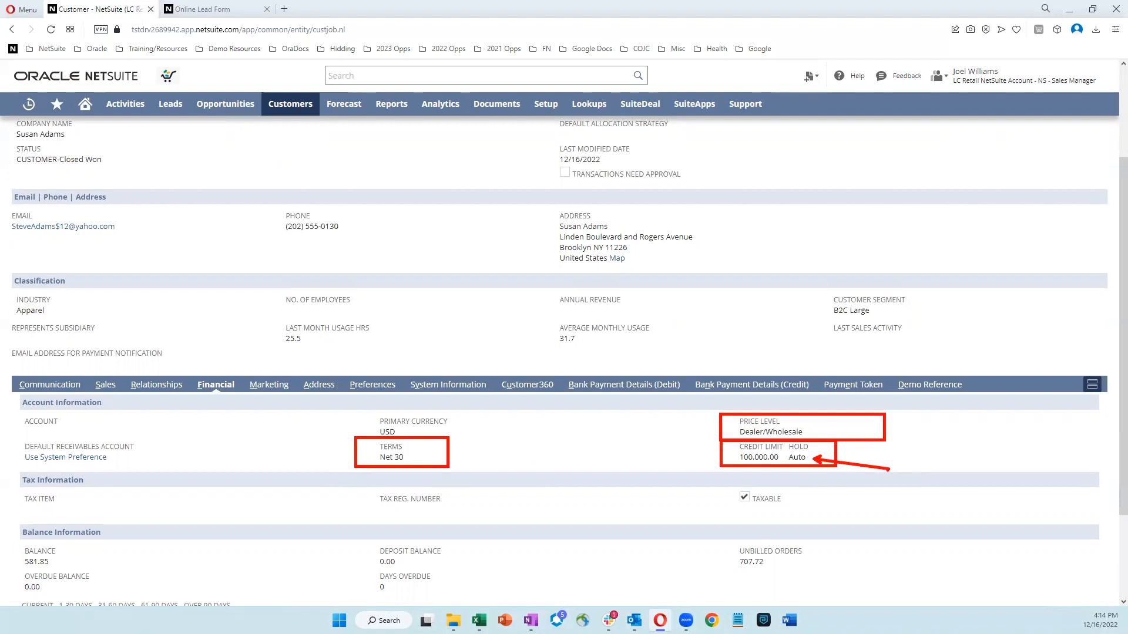
{"action": "key", "text": "Escape"}
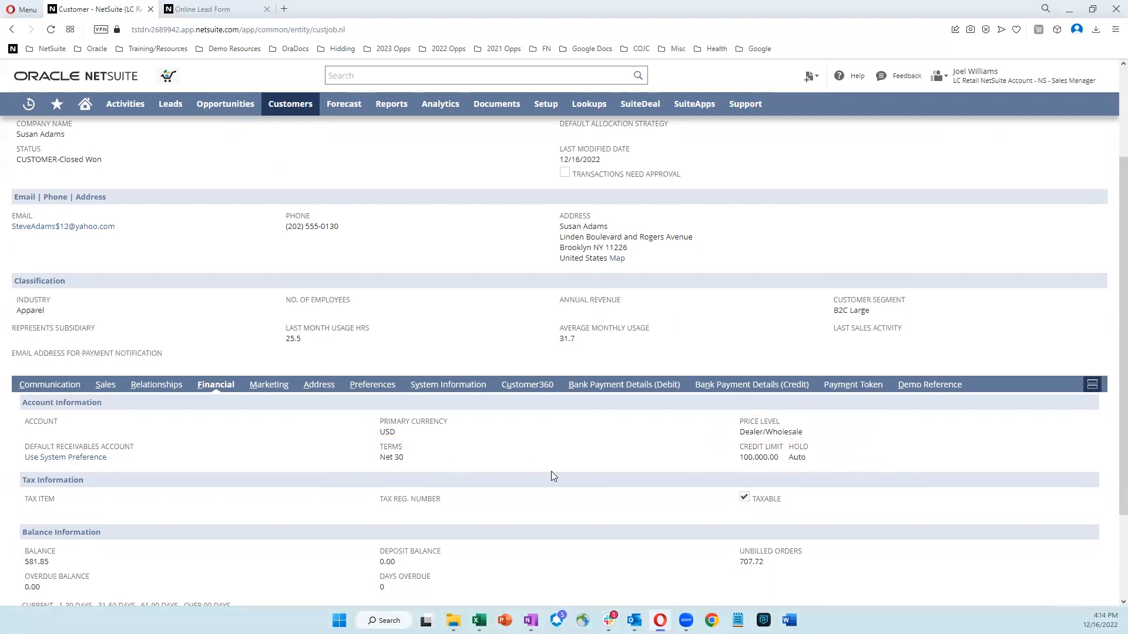
Step: Examine the customer's balance information and the aging of outstanding amounts
{"action": "scroll", "coordinate": [551, 472], "scroll_direction": "down", "scroll_amount": 2}
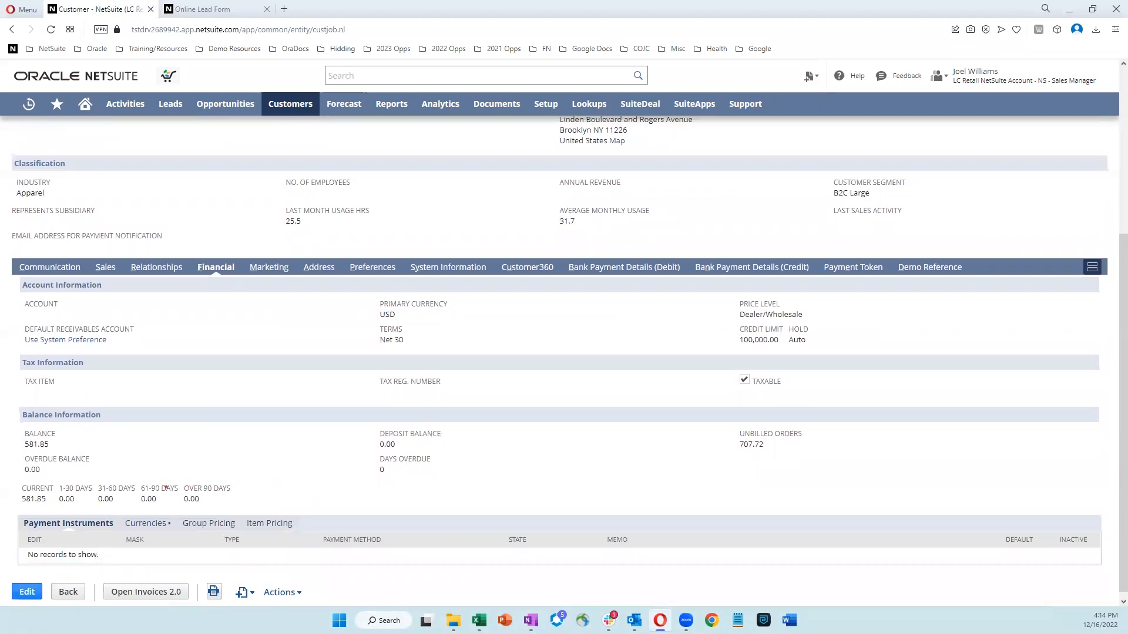
{"action": "left_click_drag", "start_coordinate": [14, 481], "coordinate": [294, 511]}
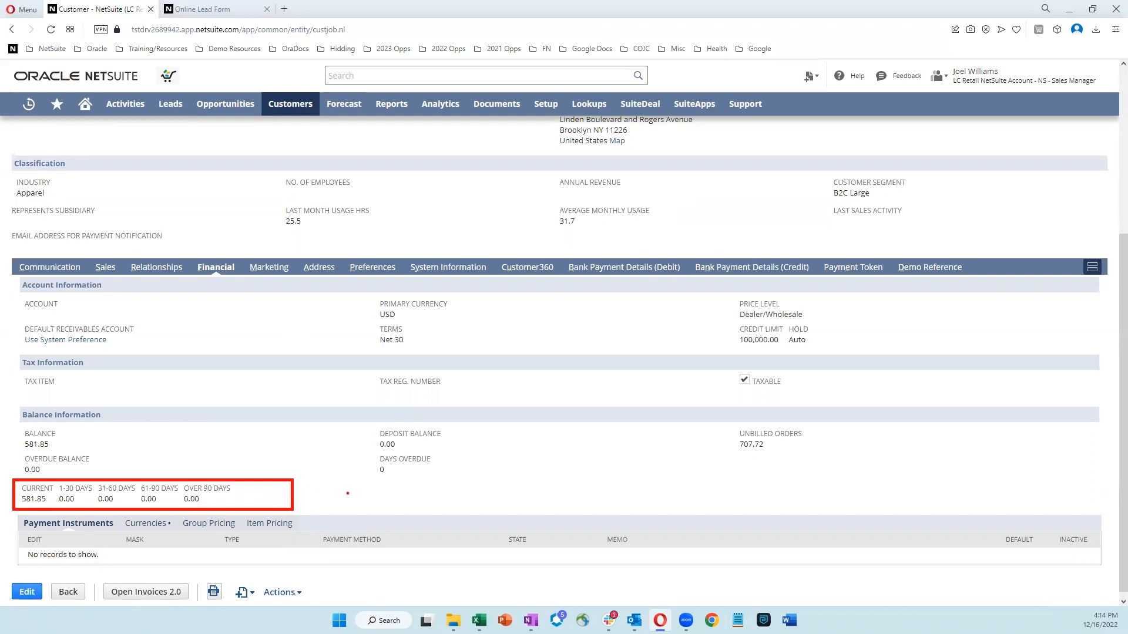
{"action": "key", "text": "Escape"}
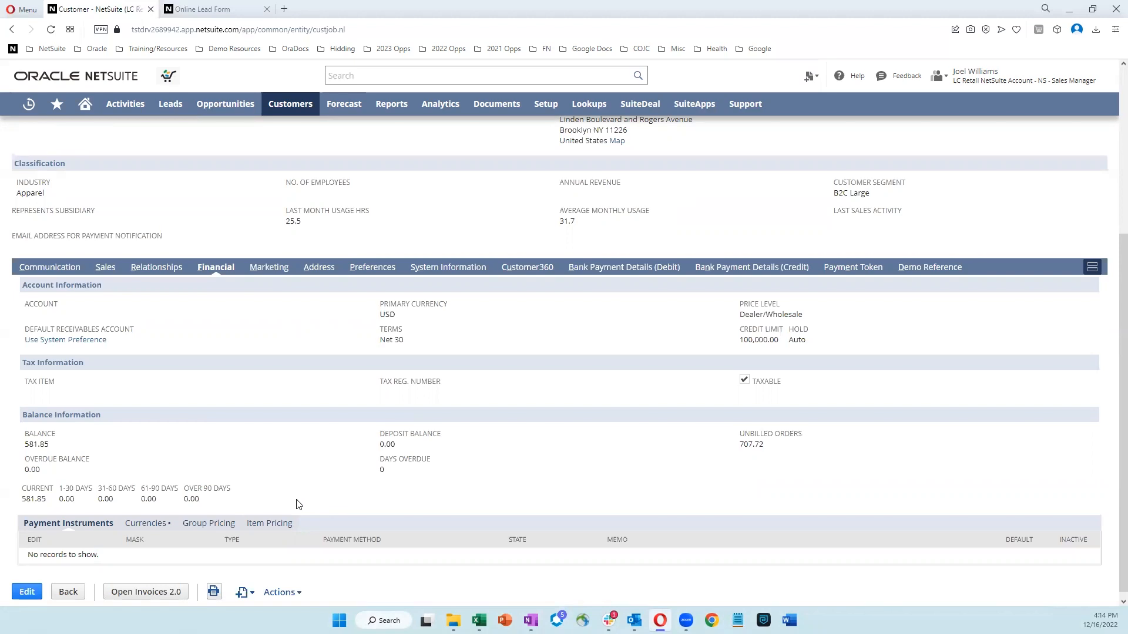
Step: Create a new sales order from the customer record and check that the customer field is prefilled
{"action": "scroll", "coordinate": [294, 497], "scroll_direction": "up", "scroll_amount": 5}
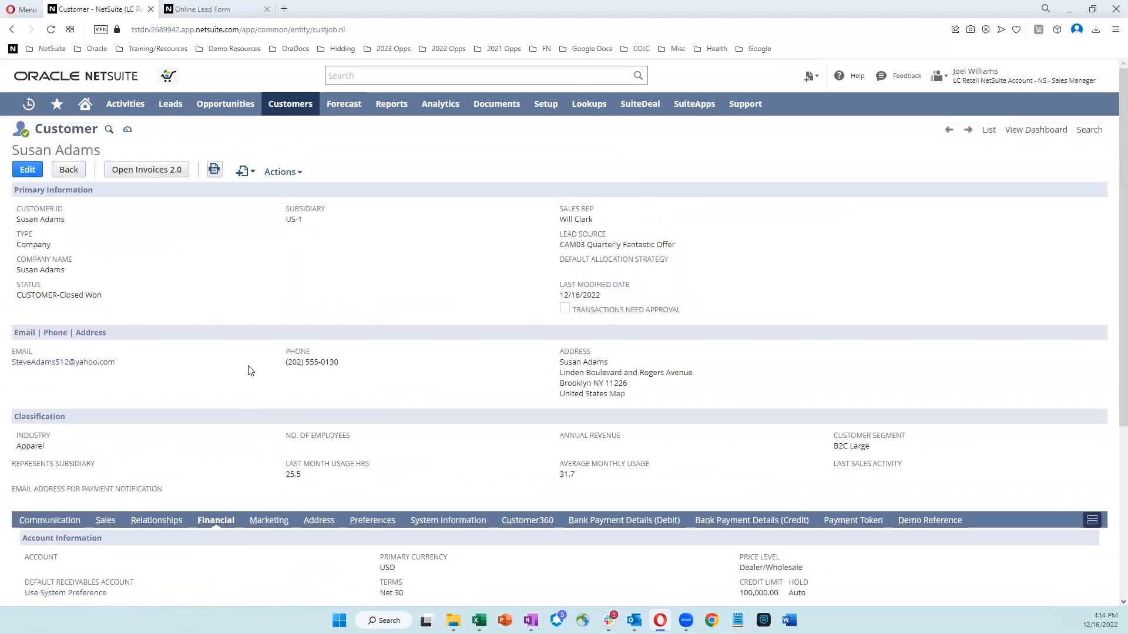
{"action": "left_click", "coordinate": [242, 171]}
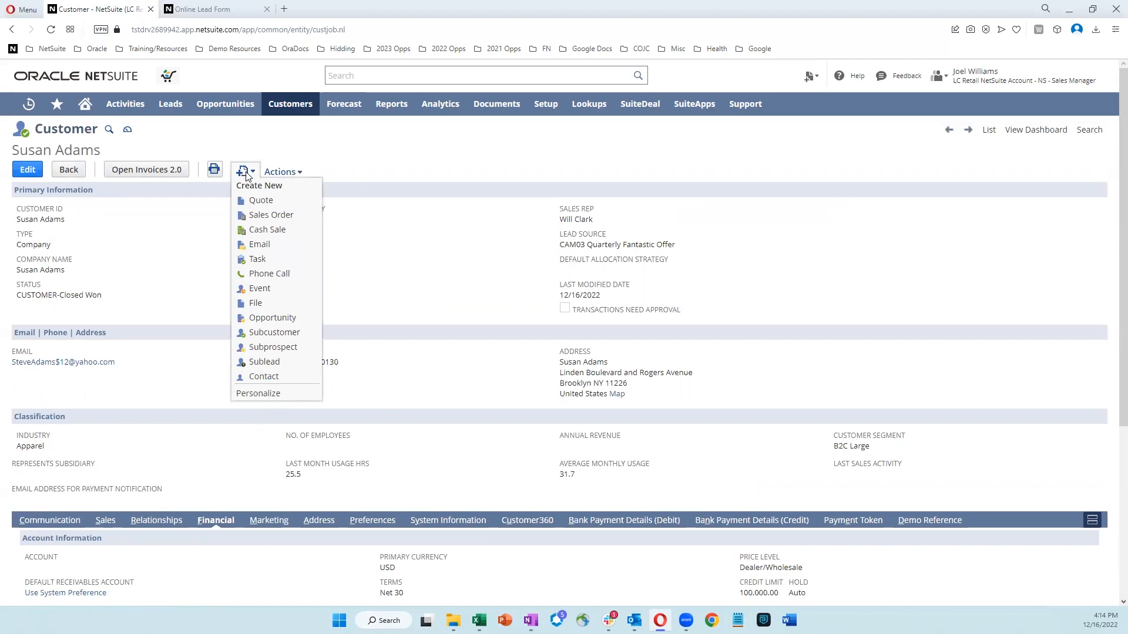
{"action": "left_click", "coordinate": [262, 217]}
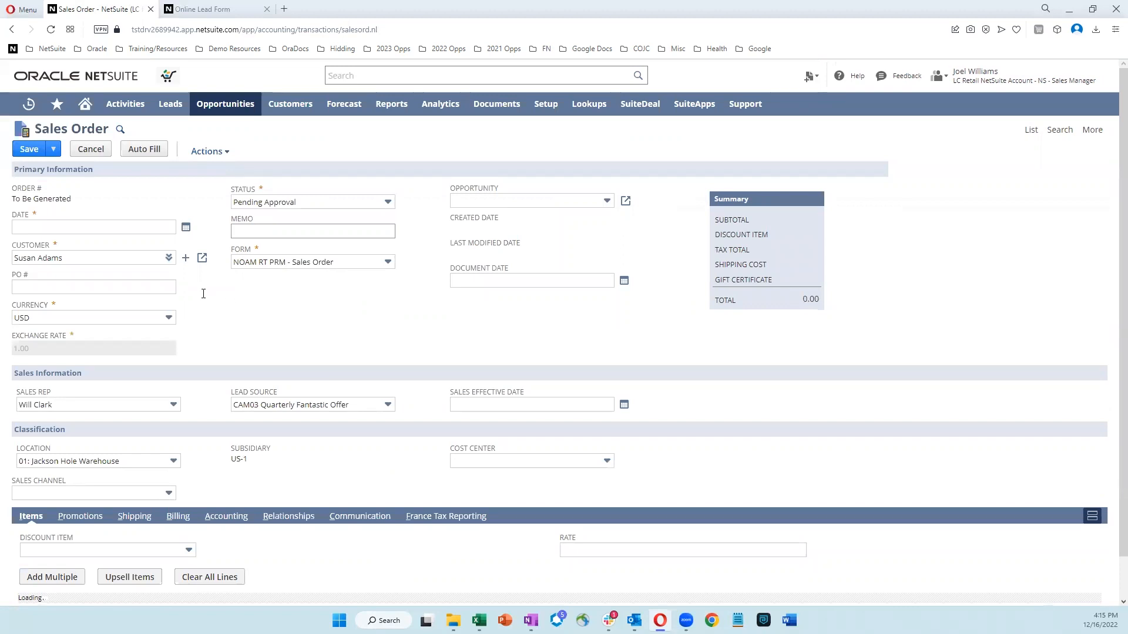
{"action": "left_click_drag", "start_coordinate": [70, 271], "coordinate": [204, 301]}
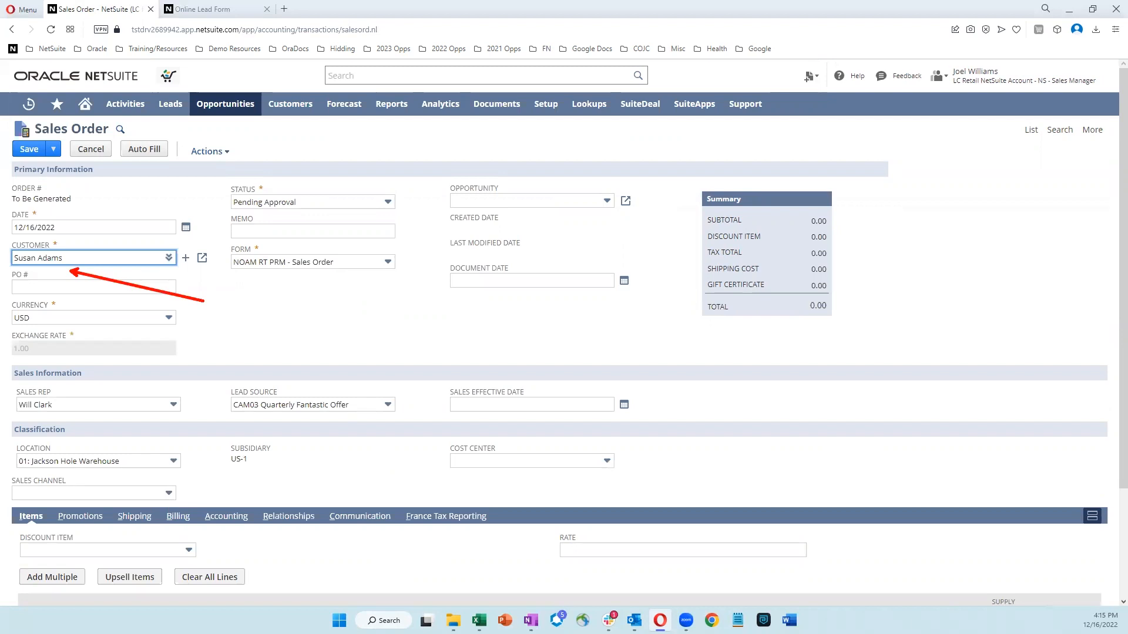
{"action": "key", "text": "Escape"}
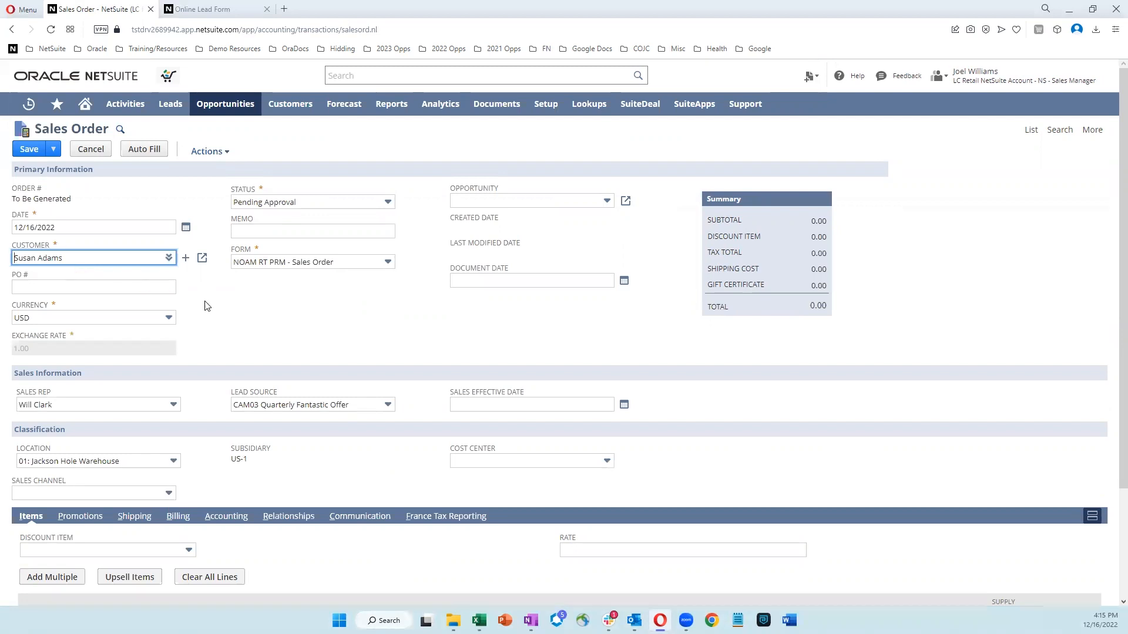
{"action": "left_click", "coordinate": [237, 304]}
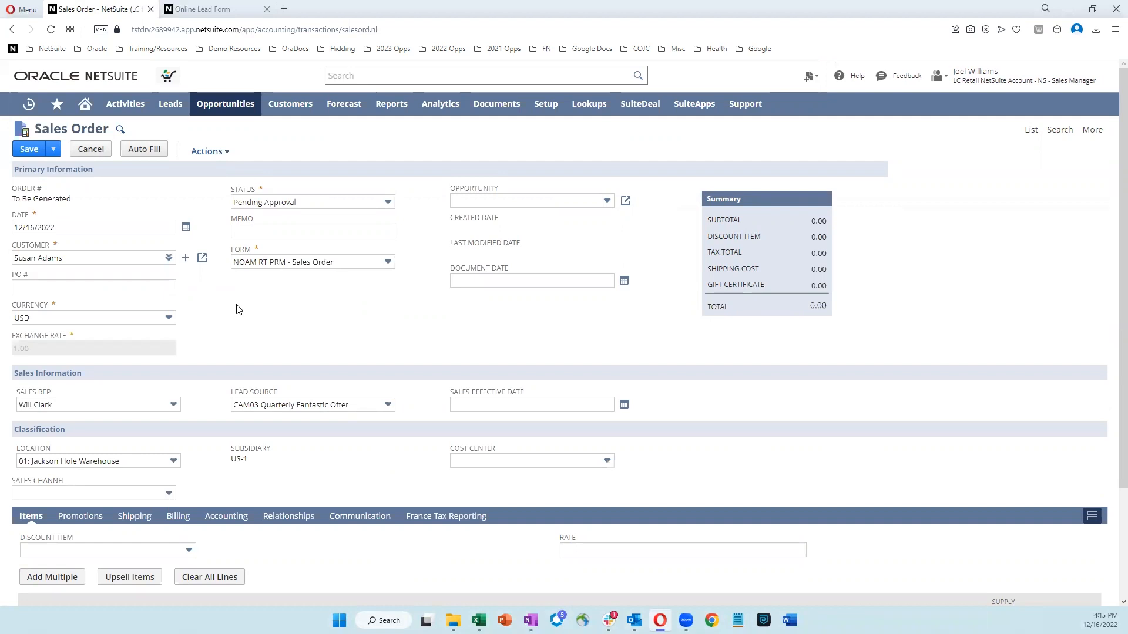
Step: Add the ***LC Mens Puffy Jacket item to the sales order, check its line pricing, and cancel the order without saving
{"action": "scroll", "coordinate": [239, 309], "scroll_direction": "down", "scroll_amount": 2}
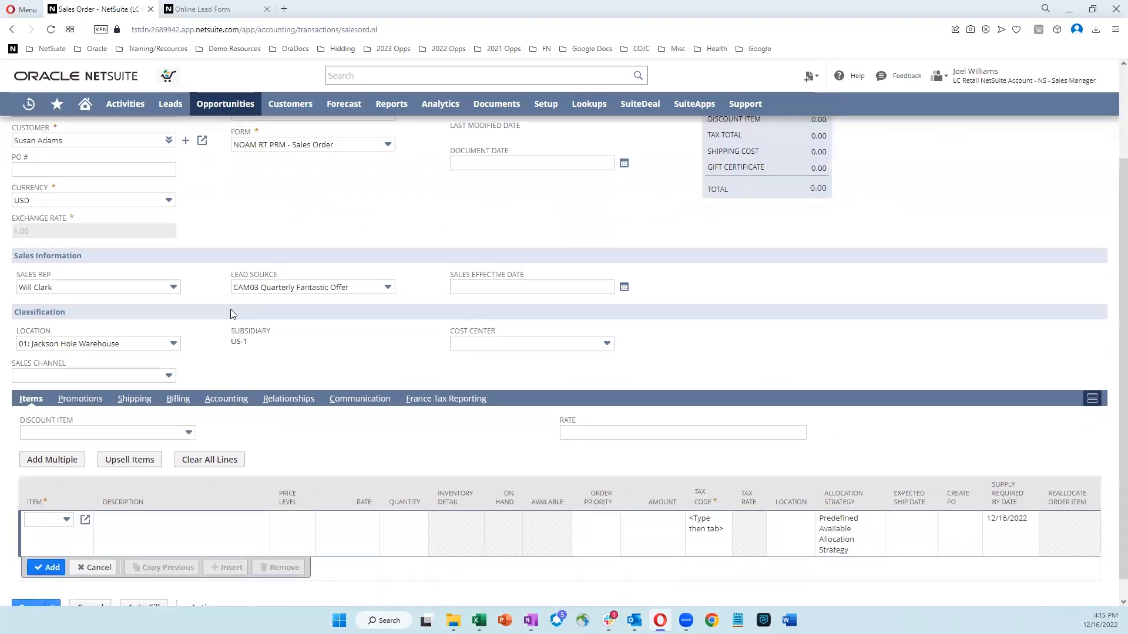
{"action": "left_click", "coordinate": [58, 519]}
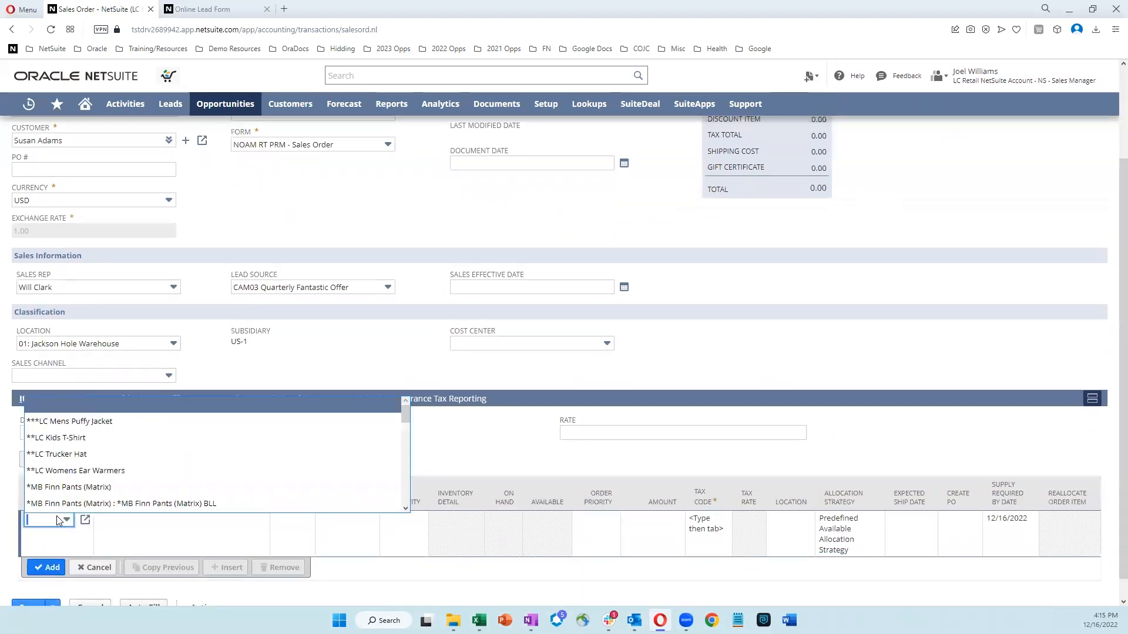
{"action": "left_click", "coordinate": [81, 428]}
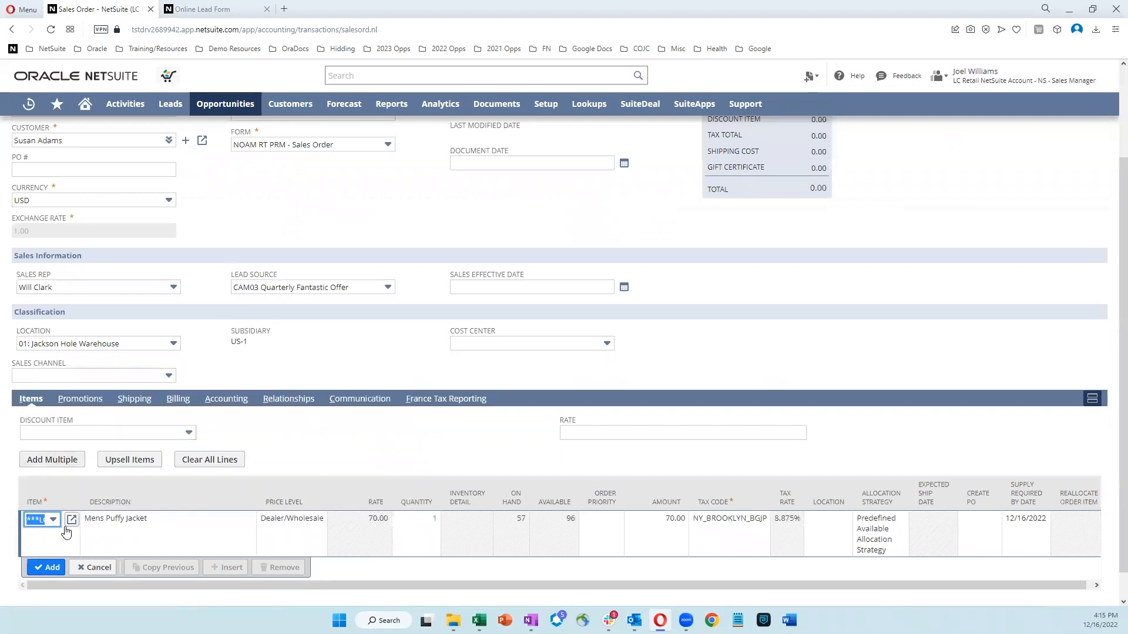
{"action": "left_click", "coordinate": [50, 567]}
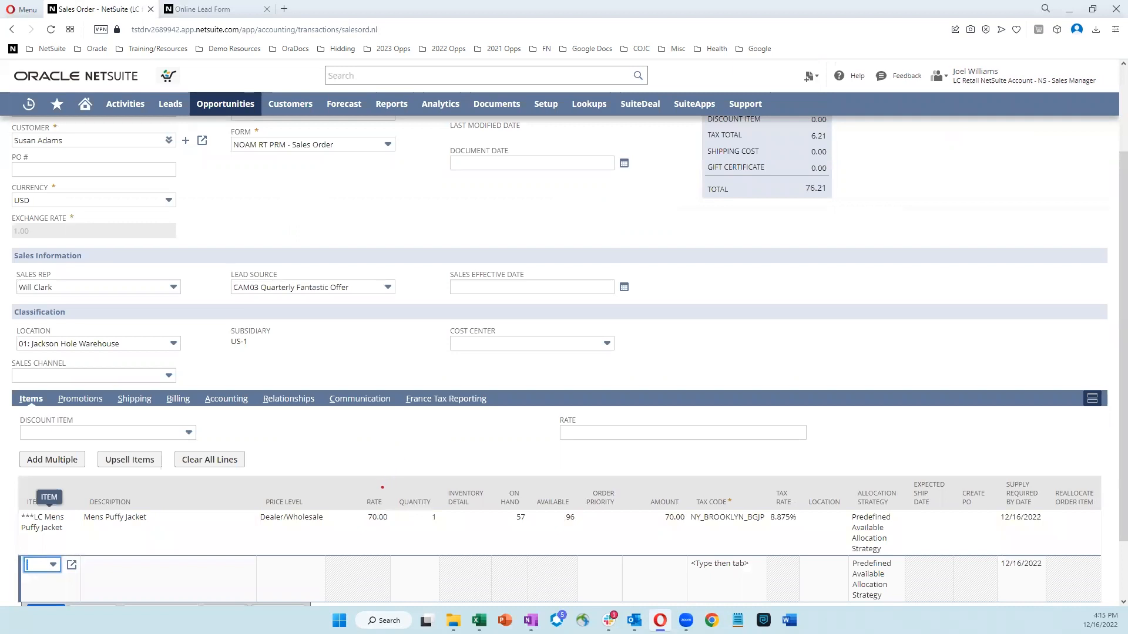
{"action": "left_click_drag", "start_coordinate": [380, 496], "coordinate": [448, 441]}
{"action": "scroll", "coordinate": [359, 461], "scroll_direction": "up", "scroll_amount": 2}
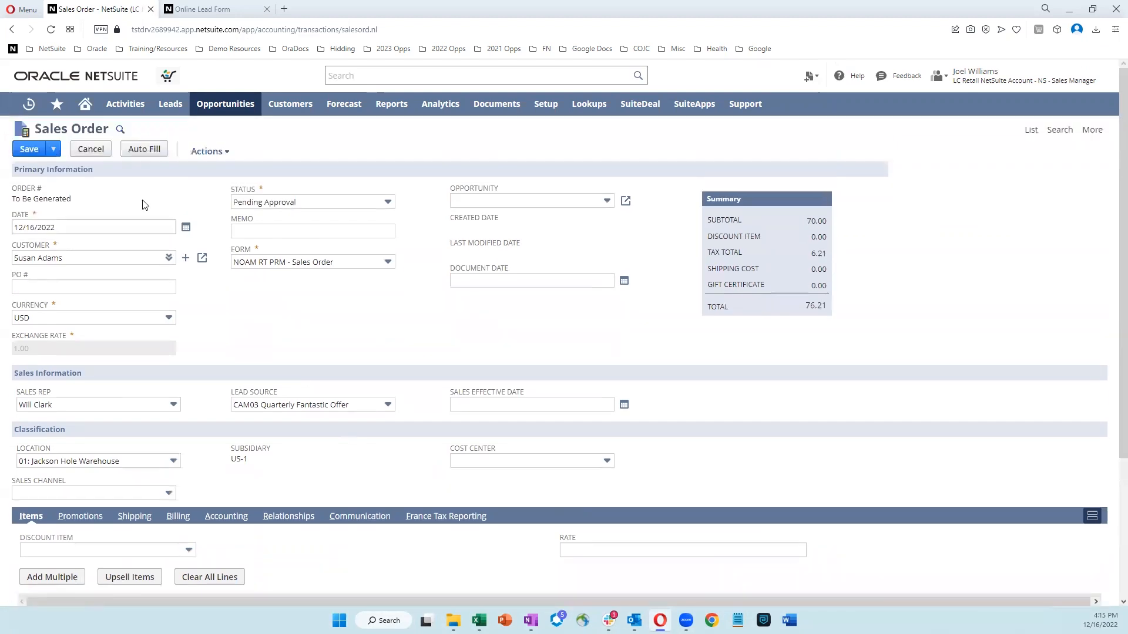
{"action": "left_click", "coordinate": [92, 149]}
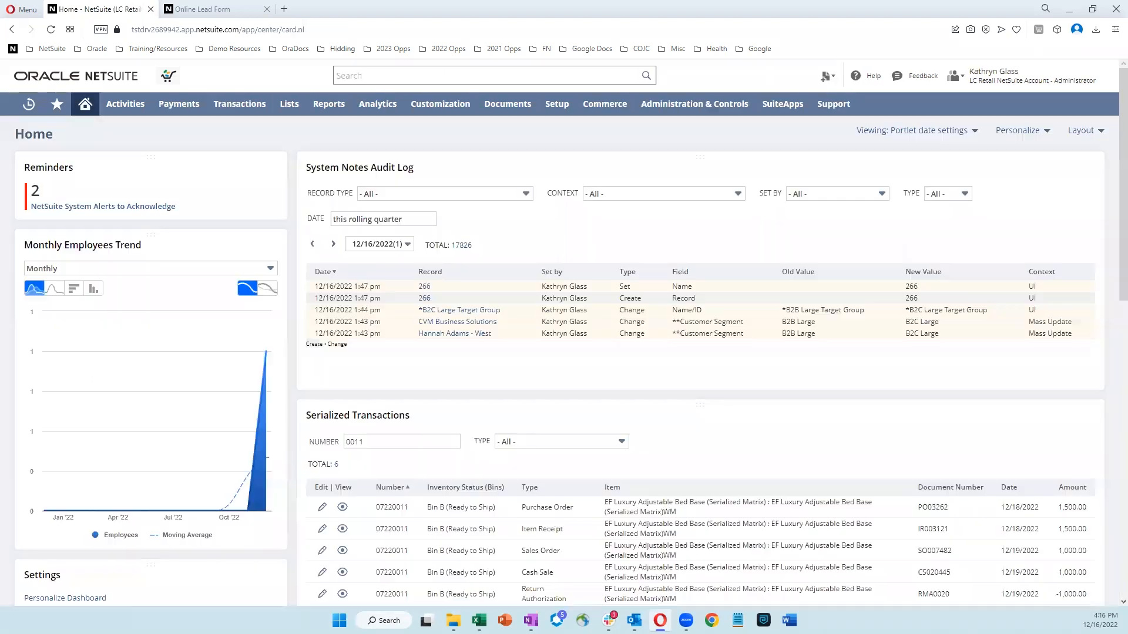
Step: Open the most recently viewed customer record and put it in edit mode
{"action": "mouse_move", "coordinate": [28, 105]}
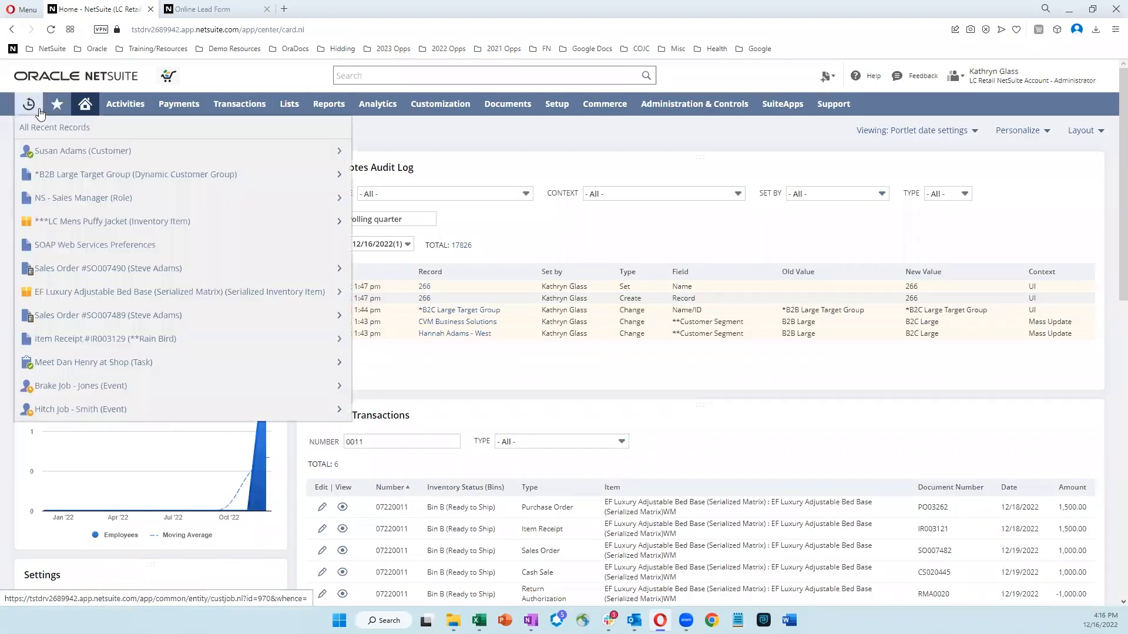
{"action": "left_click", "coordinate": [54, 152]}
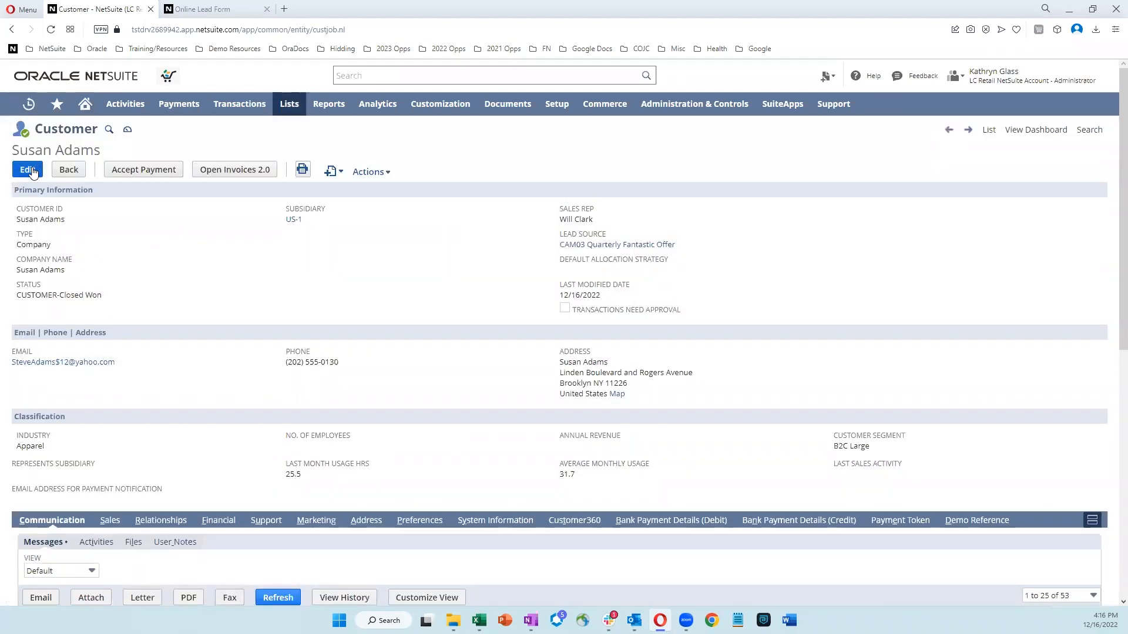
{"action": "left_click", "coordinate": [33, 171]}
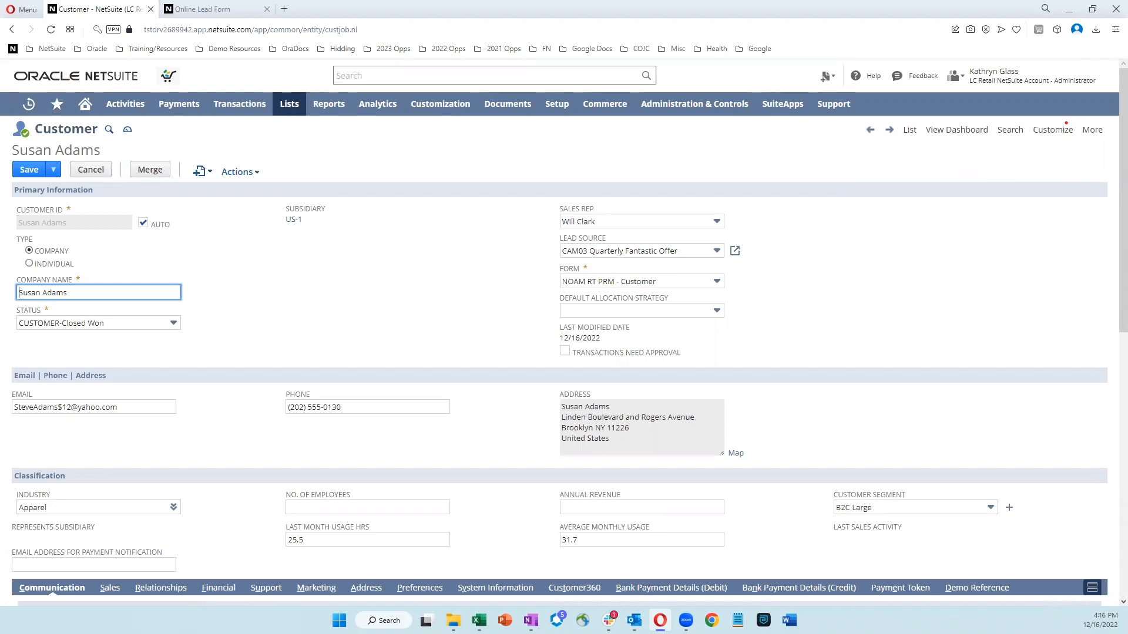
Step: Start a new custom field from the customer form, labelled "Customer Segment" with the description "Customer segment..."
{"action": "mouse_move", "coordinate": [1058, 139]}
{"action": "left_click", "coordinate": [1048, 163]}
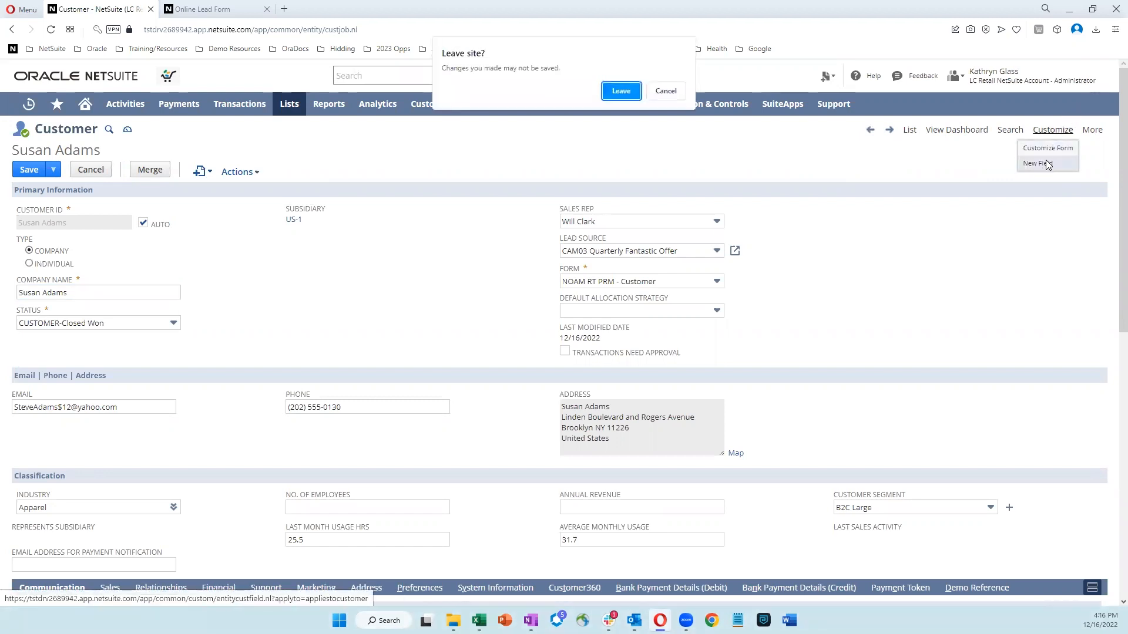
{"action": "left_click", "coordinate": [624, 94]}
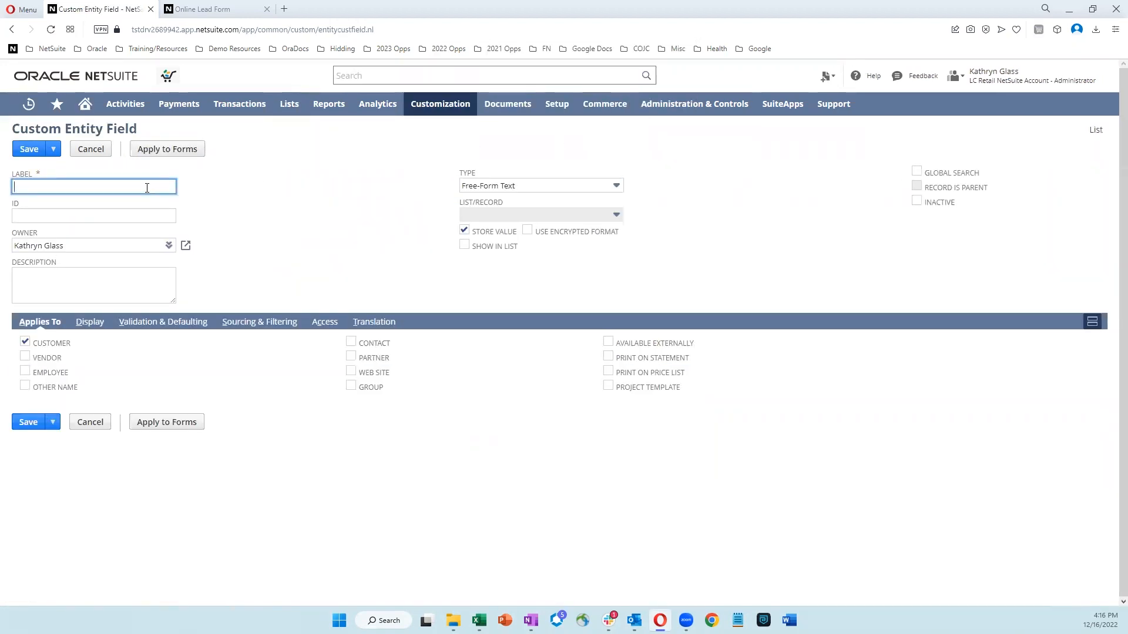
{"action": "type", "text": "C"}
{"action": "key", "text": "BackSpace"}
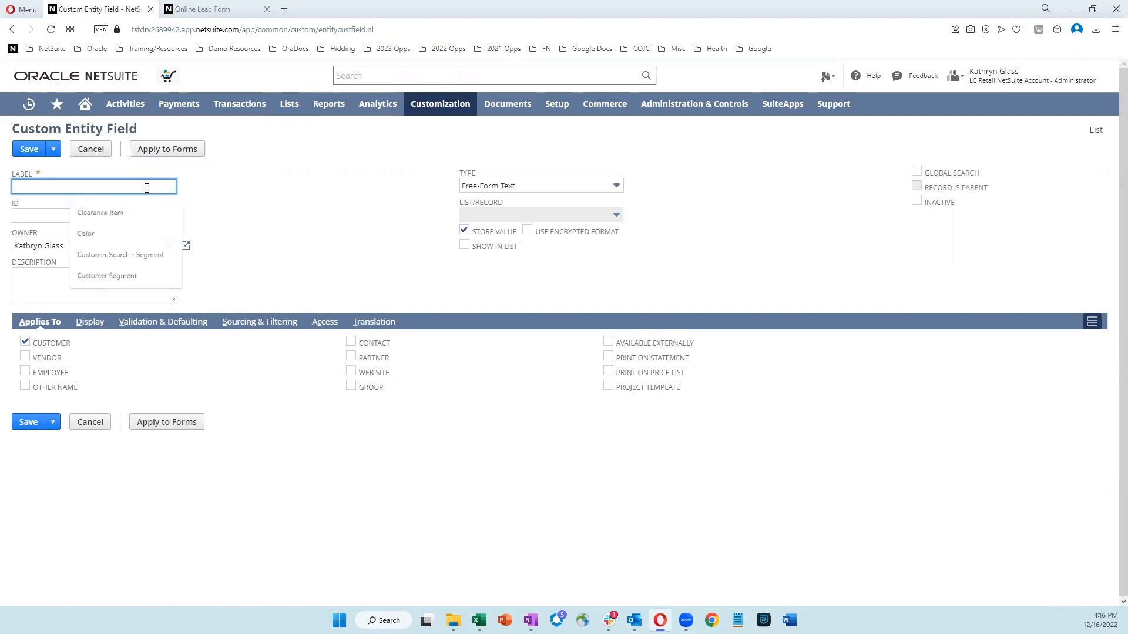
{"action": "type", "text": "Customer Segment"}
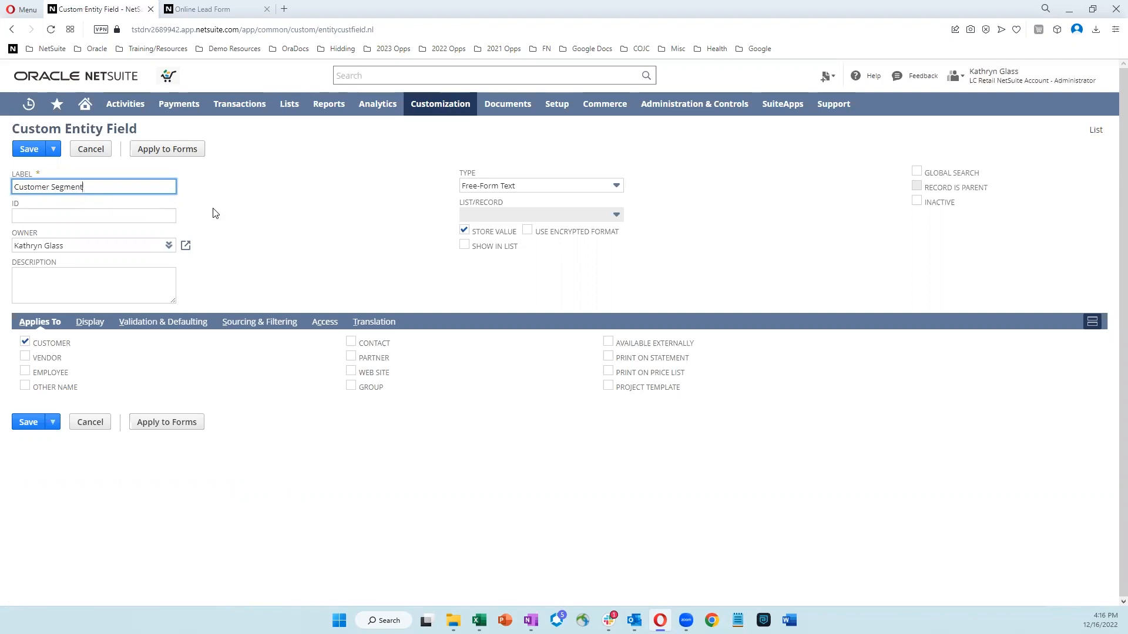
{"action": "left_click", "coordinate": [132, 278]}
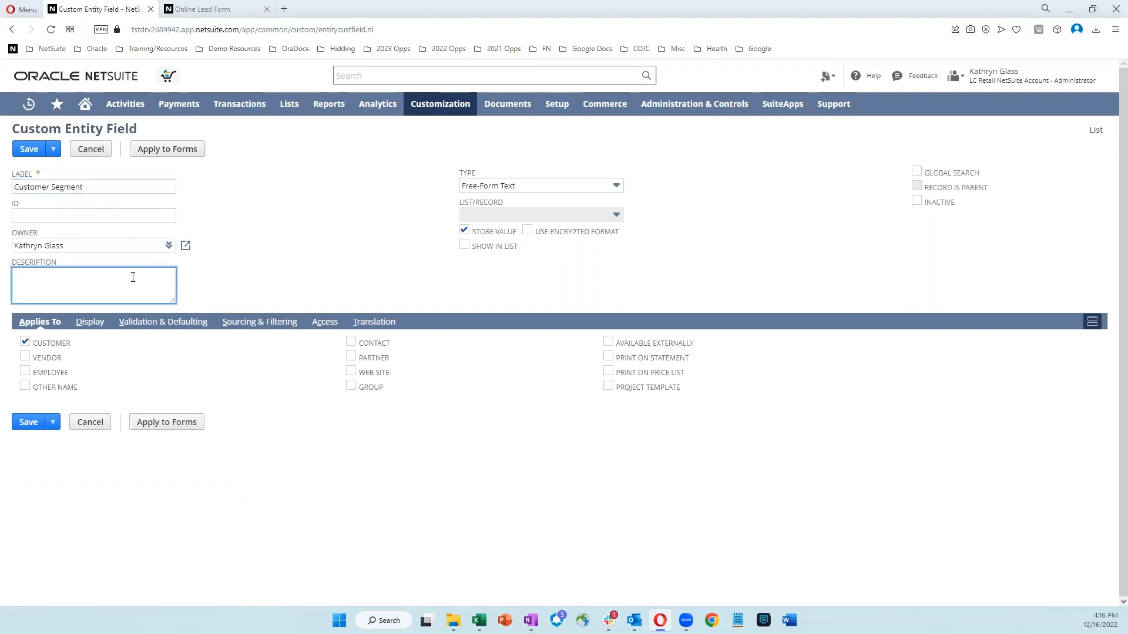
{"action": "type", "text": "Customer segment..."}
Step: Set the custom field's type to List/Record and base it on the **Customer Segment list
{"action": "left_click", "coordinate": [615, 189]}
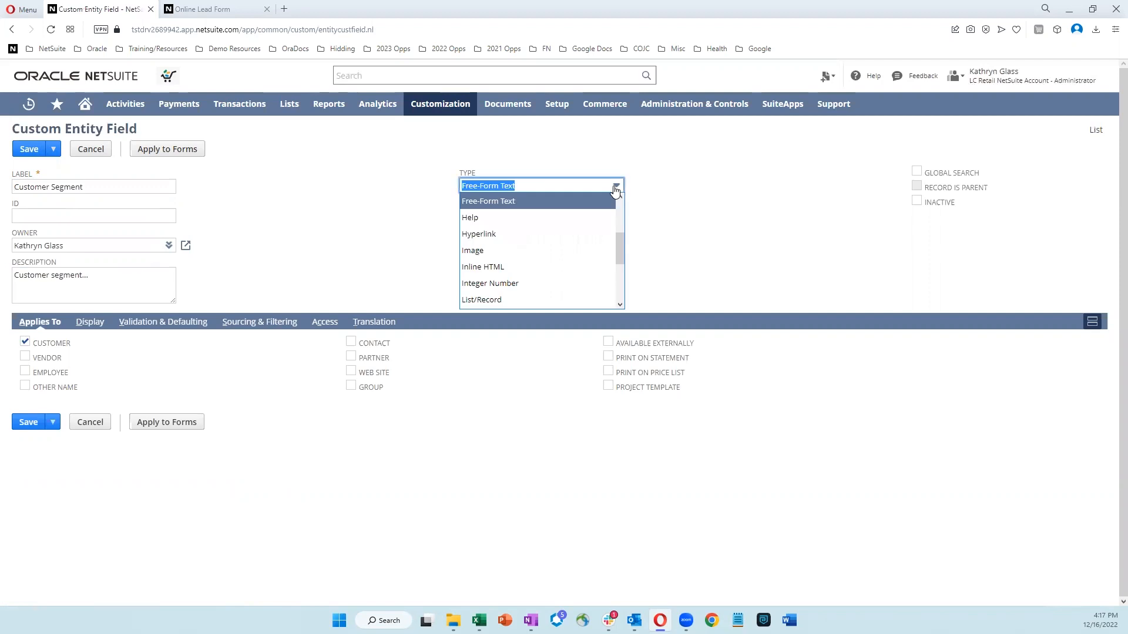
{"action": "mouse_move", "coordinate": [622, 241]}
{"action": "left_mouse_down"}
{"action": "mouse_move", "coordinate": [624, 206]}
{"action": "mouse_move", "coordinate": [621, 258]}
{"action": "left_mouse_up"}
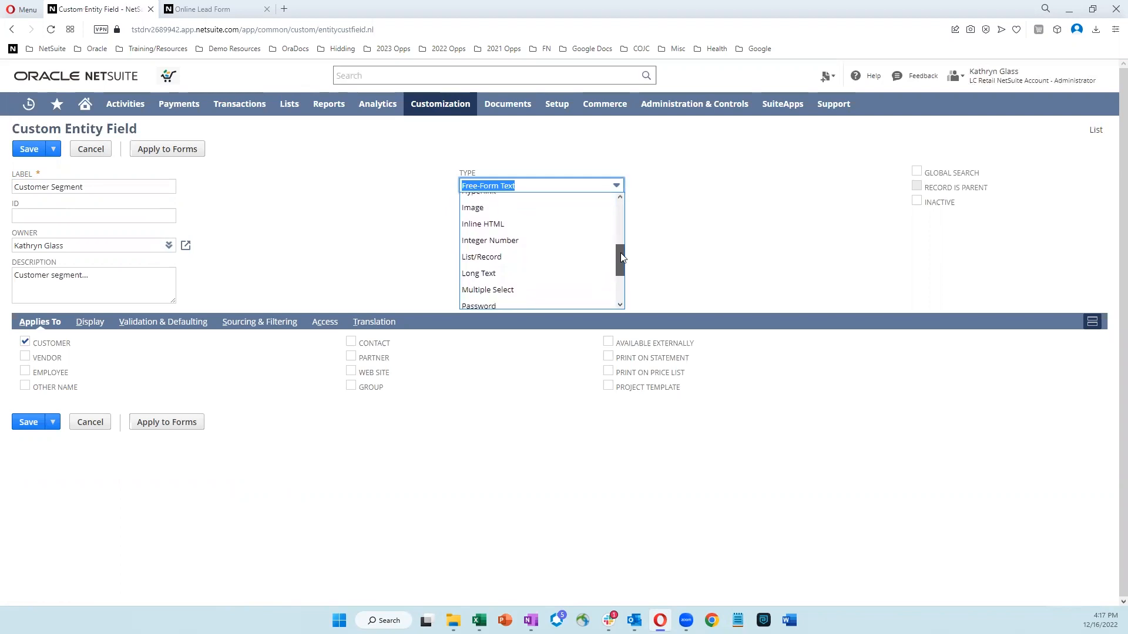
{"action": "left_click", "coordinate": [538, 262]}
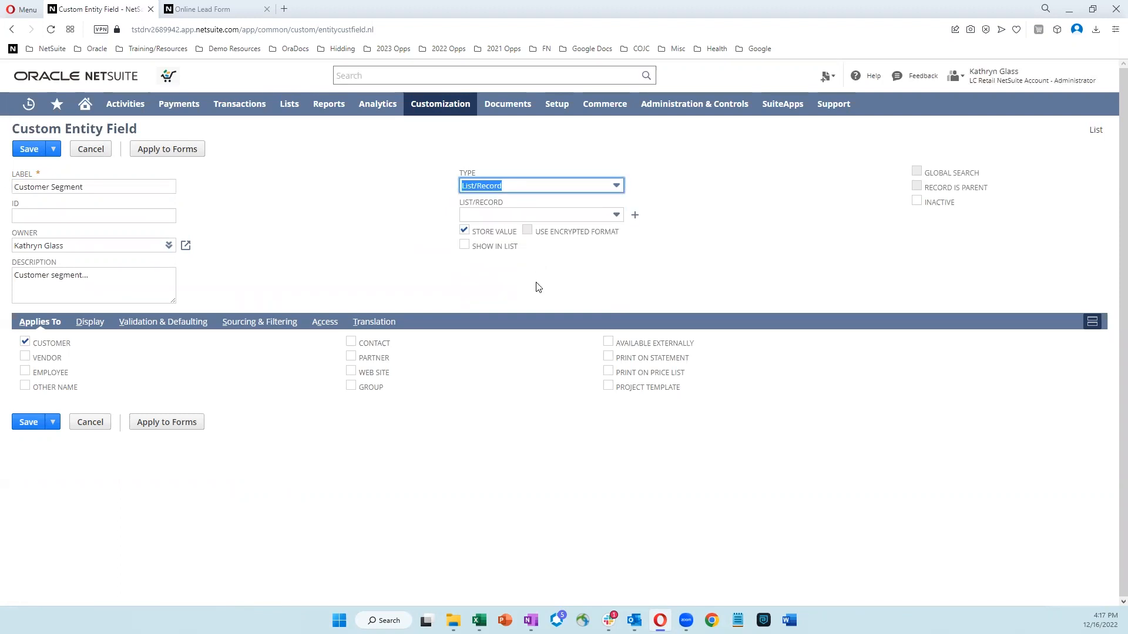
{"action": "left_click", "coordinate": [615, 215]}
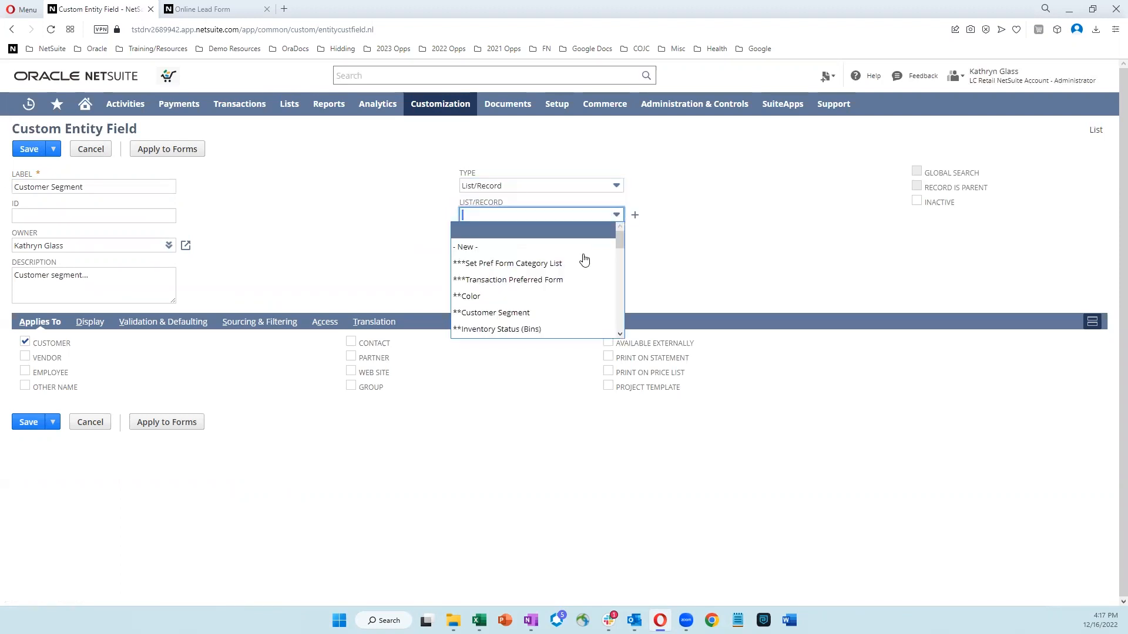
{"action": "left_click", "coordinate": [523, 313]}
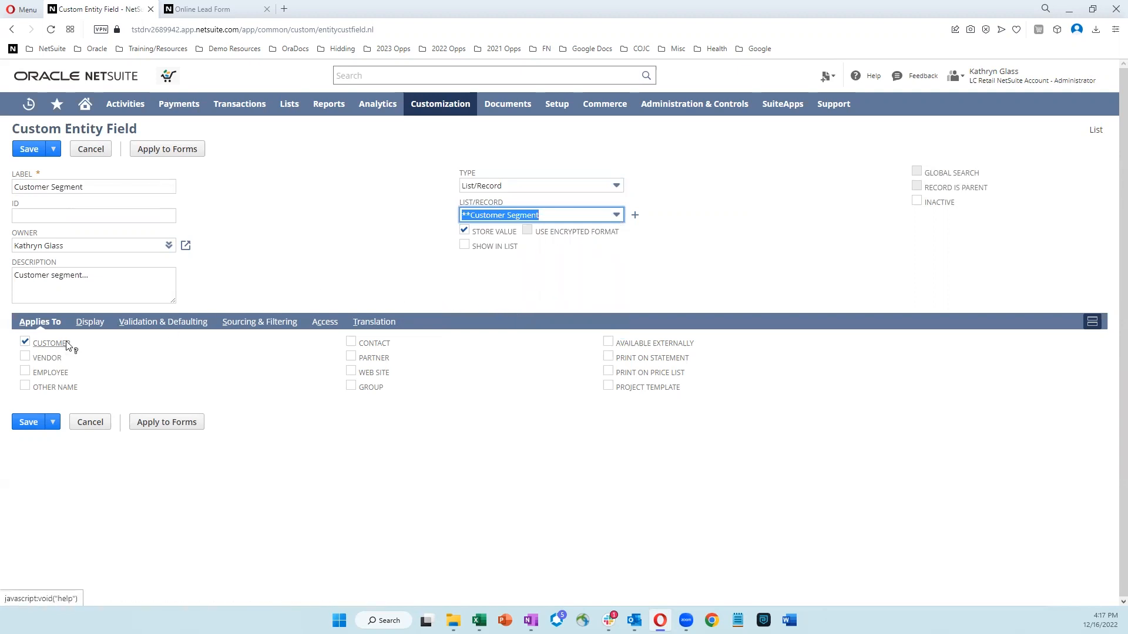
Step: Assign the custom field to the Main subtab and cancel the field definition without saving
{"action": "left_click", "coordinate": [85, 328]}
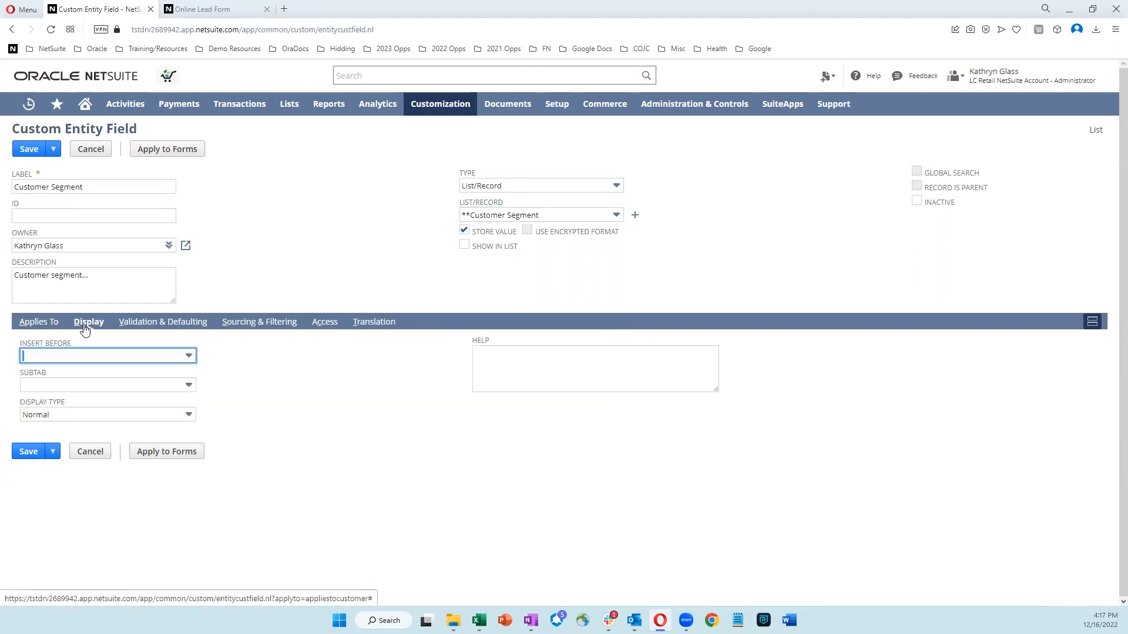
{"action": "left_click", "coordinate": [72, 384]}
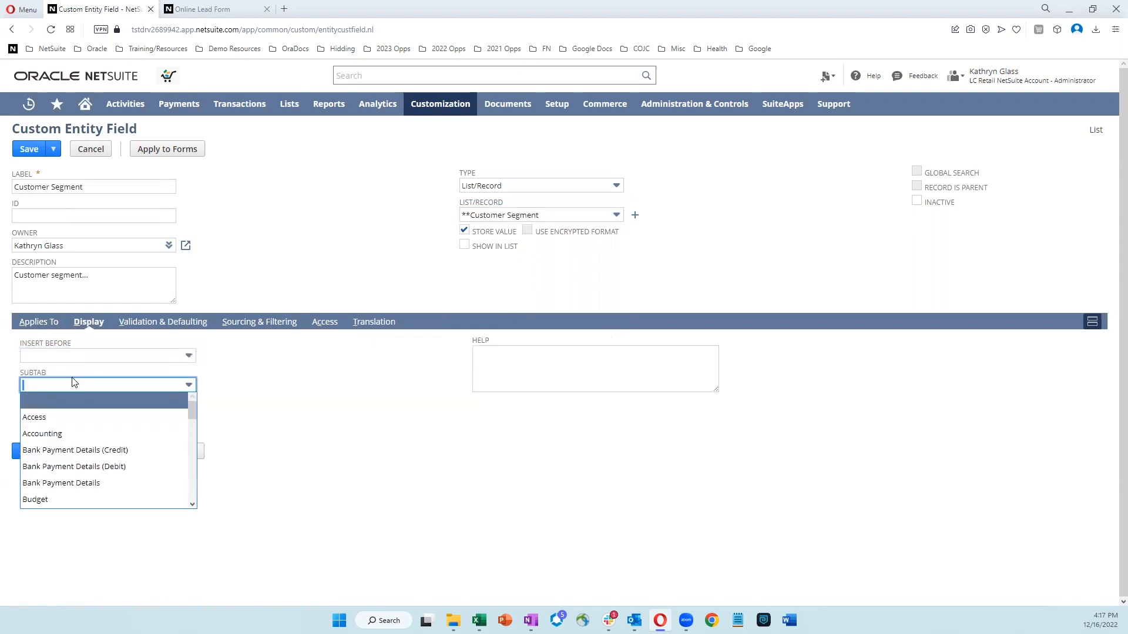
{"action": "type", "text": "Main"}
{"action": "left_click", "coordinate": [70, 401]}
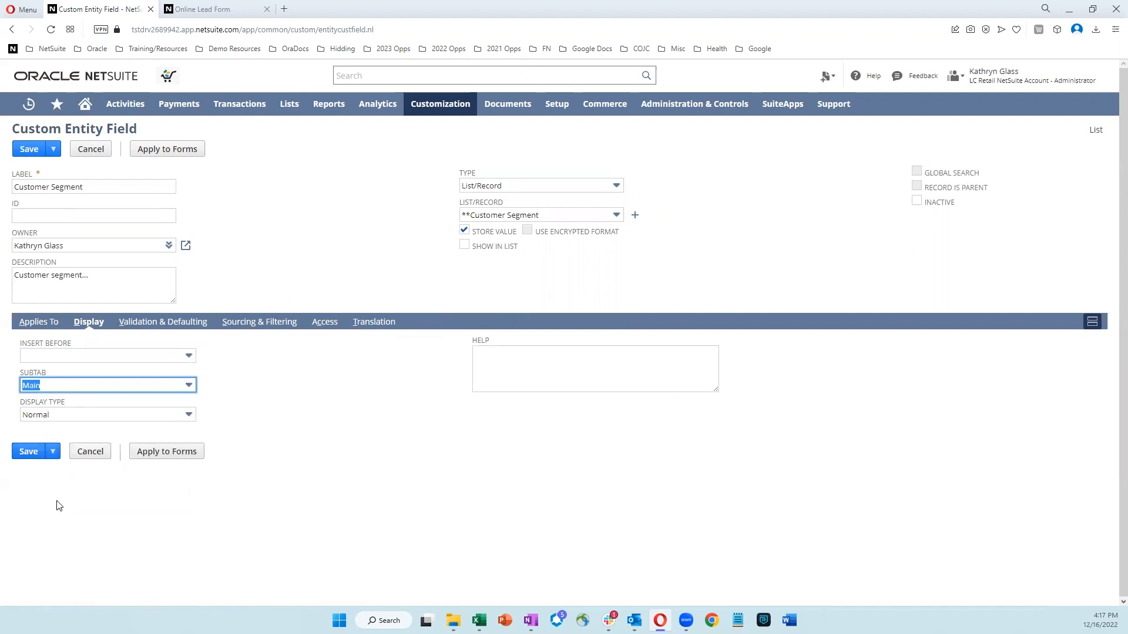
{"action": "left_click", "coordinate": [94, 456]}
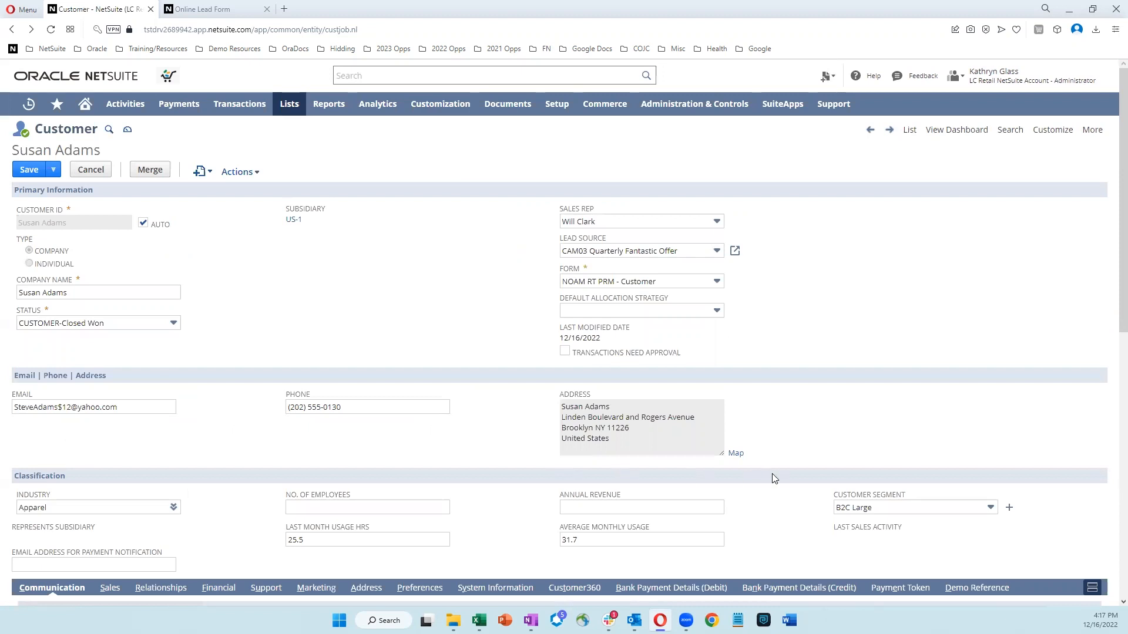
Step: View the available Customer Segment options on the customer record without changing the selection
{"action": "left_click", "coordinate": [991, 508]}
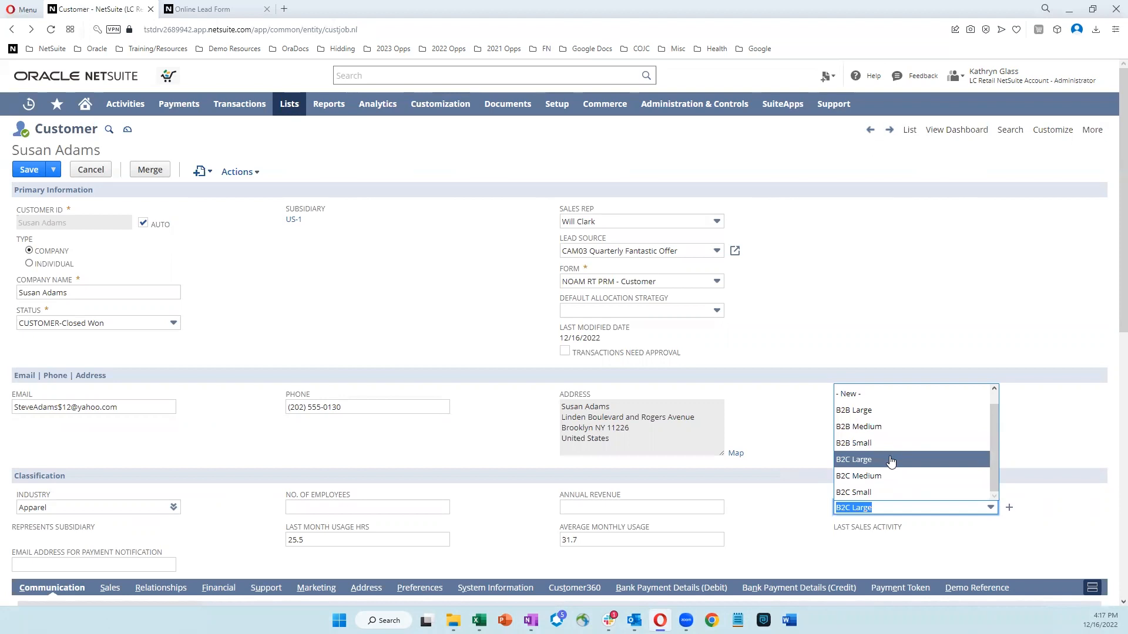
{"action": "left_click", "coordinate": [931, 534]}
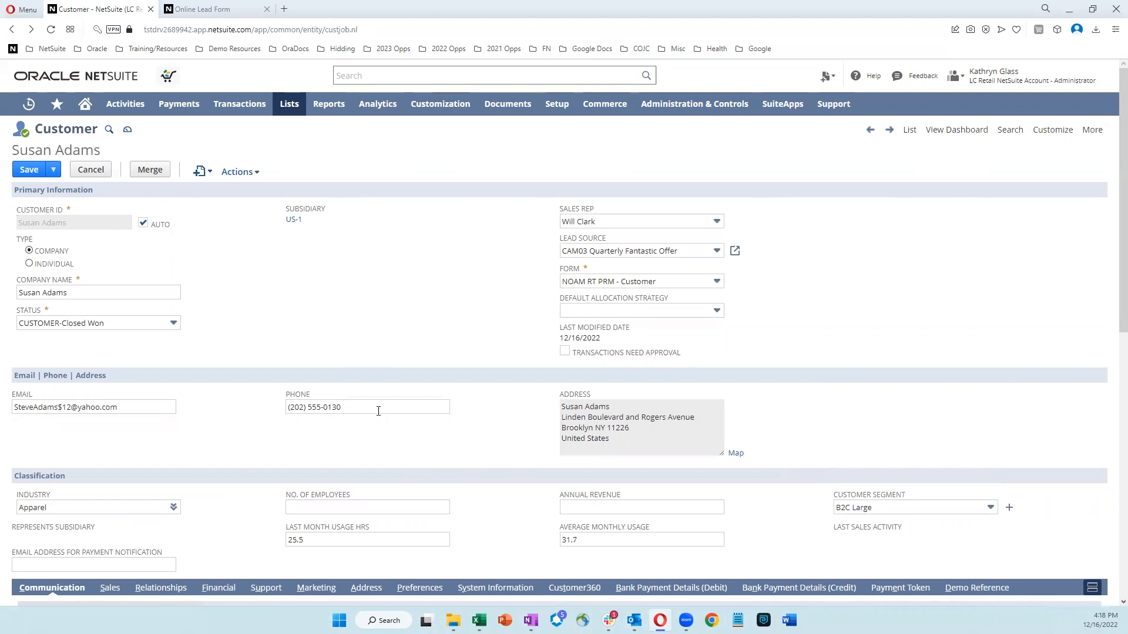
Step: Leave the customer record unsaved and open the saved search *Customer Search - Segment to review its segment criterion
{"action": "mouse_move", "coordinate": [58, 111]}
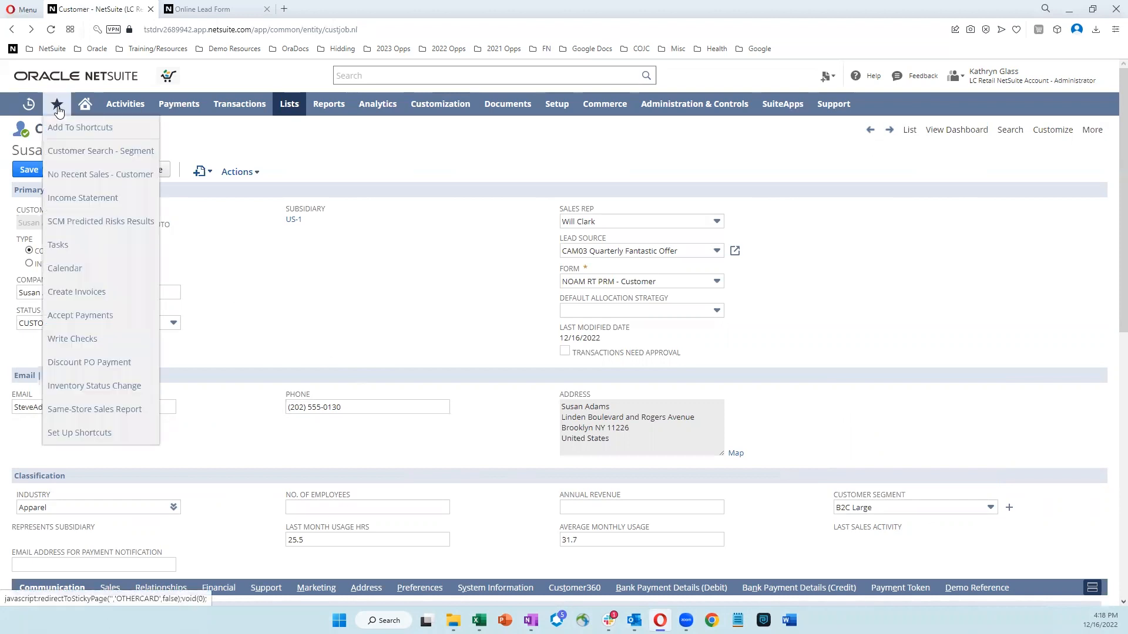
{"action": "left_click", "coordinate": [80, 152]}
{"action": "left_click", "coordinate": [621, 90]}
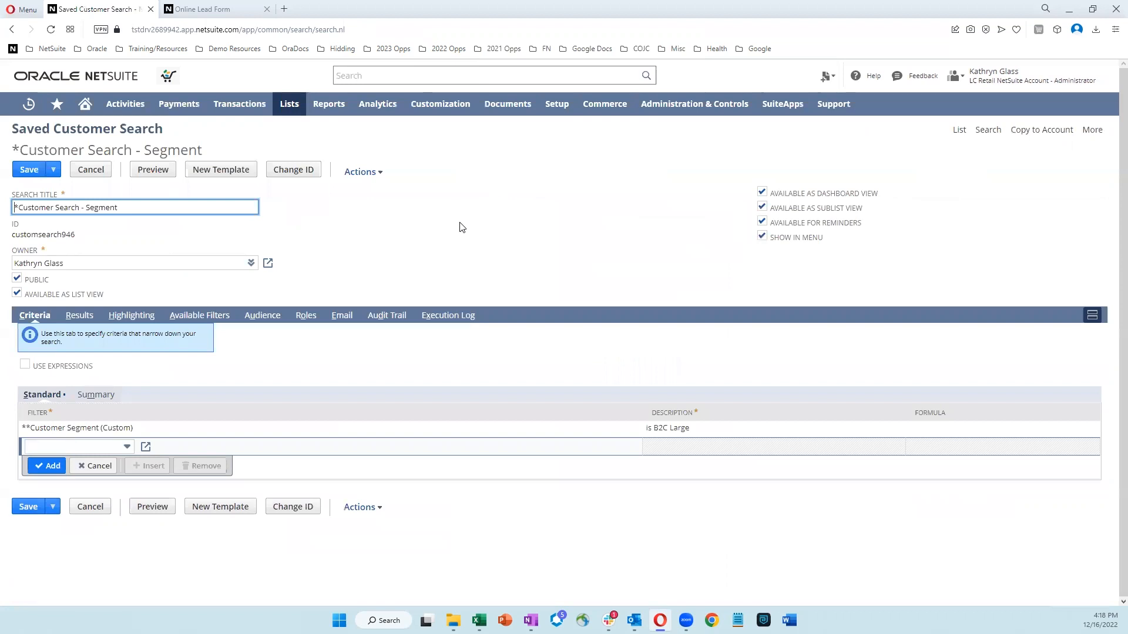
{"action": "left_click_drag", "start_coordinate": [168, 127], "coordinate": [250, 77]}
{"action": "left_click_drag", "start_coordinate": [14, 414], "coordinate": [757, 436]}
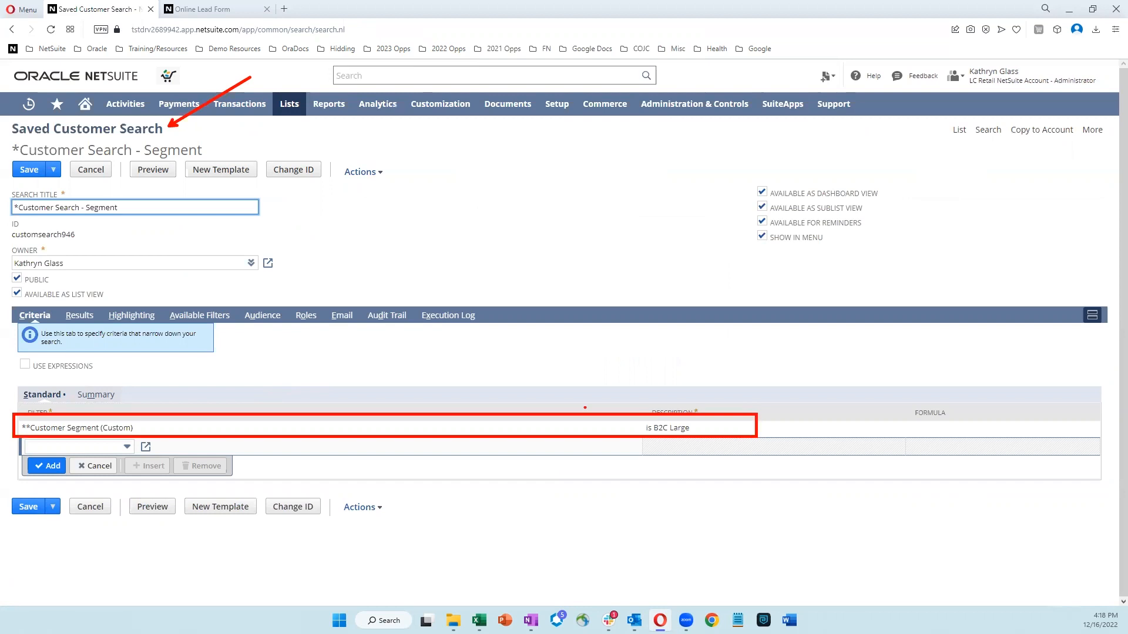
{"action": "key", "text": "Escape"}
Step: Preview the saved search and review the customer names and segments in its results
{"action": "left_click", "coordinate": [158, 169]}
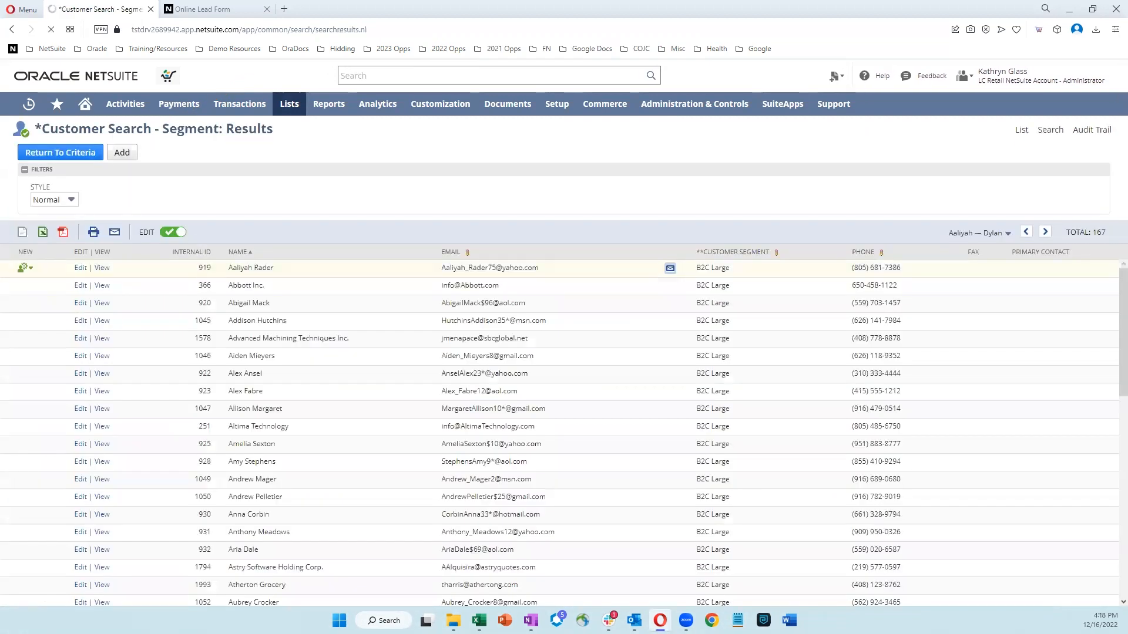
{"action": "mouse_move", "coordinate": [215, 237]}
{"action": "left_mouse_down"}
{"action": "mouse_move", "coordinate": [300, 338]}
{"action": "mouse_move", "coordinate": [319, 558]}
{"action": "mouse_move", "coordinate": [324, 591]}
{"action": "mouse_move", "coordinate": [335, 591]}
{"action": "left_mouse_up"}
{"action": "left_click_drag", "start_coordinate": [743, 235], "coordinate": [837, 172]}
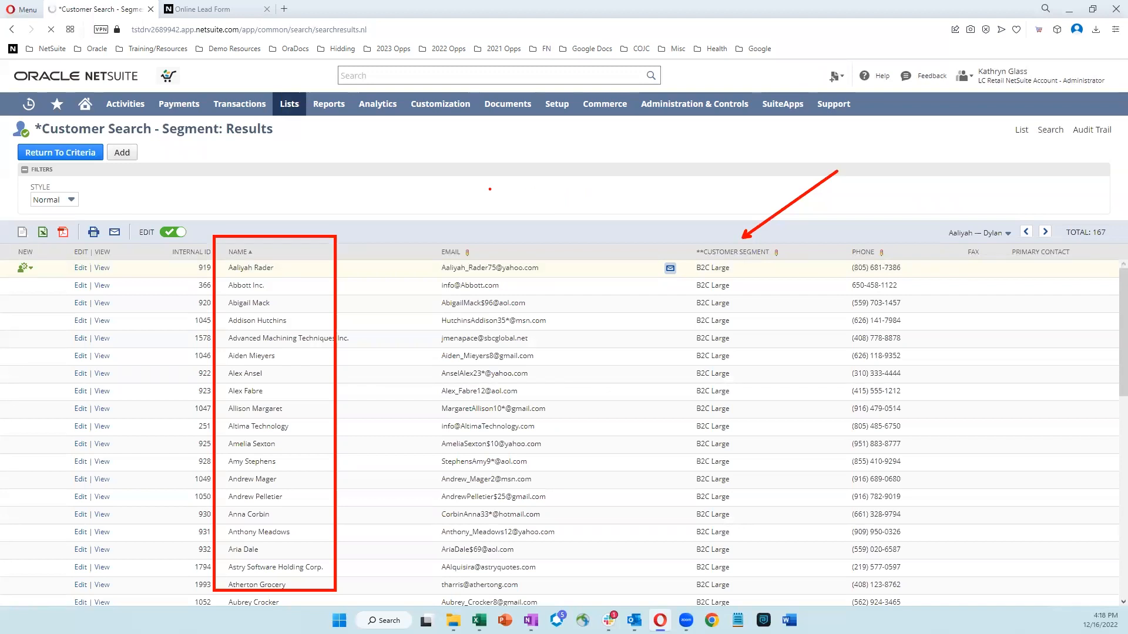
{"action": "key", "text": "Escape"}
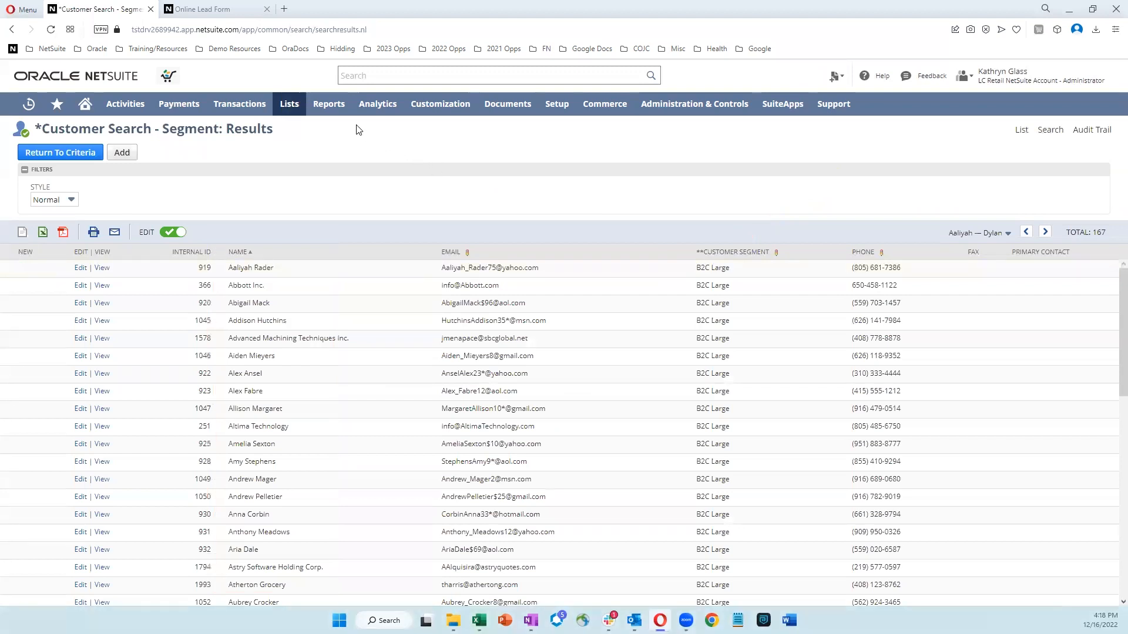
Step: Start a bulk mail merge with Email as the output
{"action": "mouse_move", "coordinate": [508, 104]}
{"action": "mouse_move", "coordinate": [506, 199]}
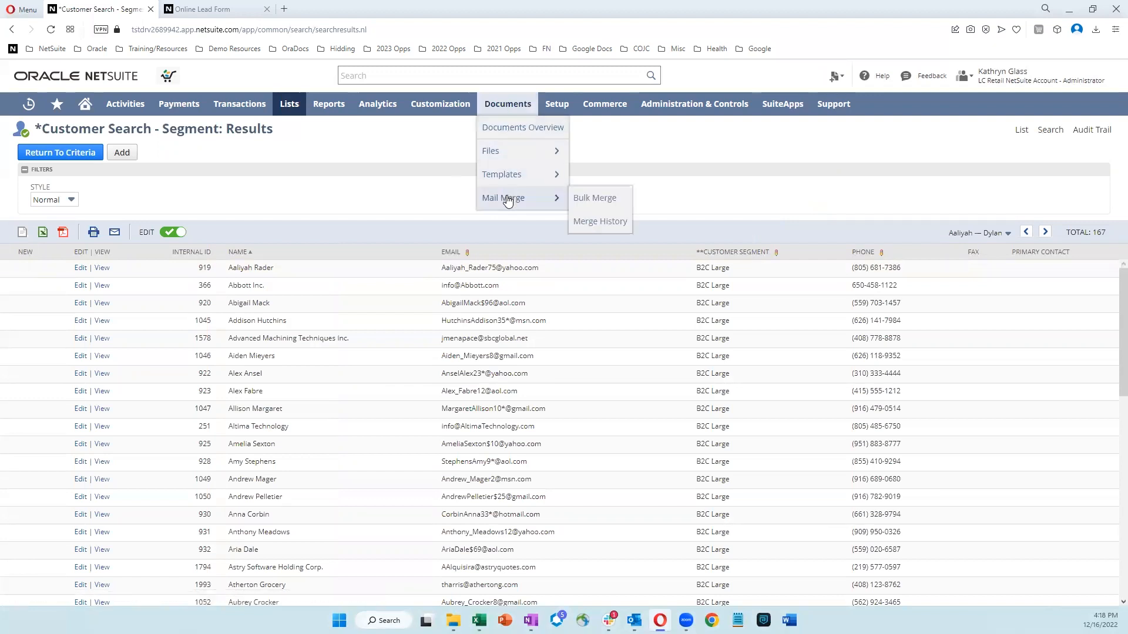
{"action": "left_click", "coordinate": [595, 200]}
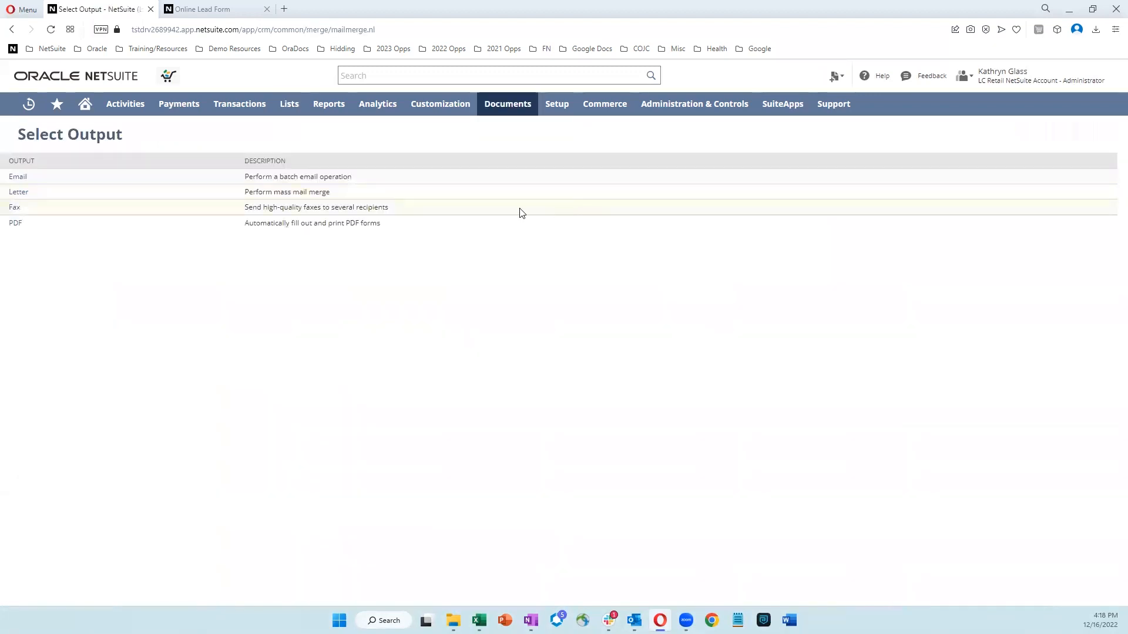
{"action": "left_click", "coordinate": [18, 177]}
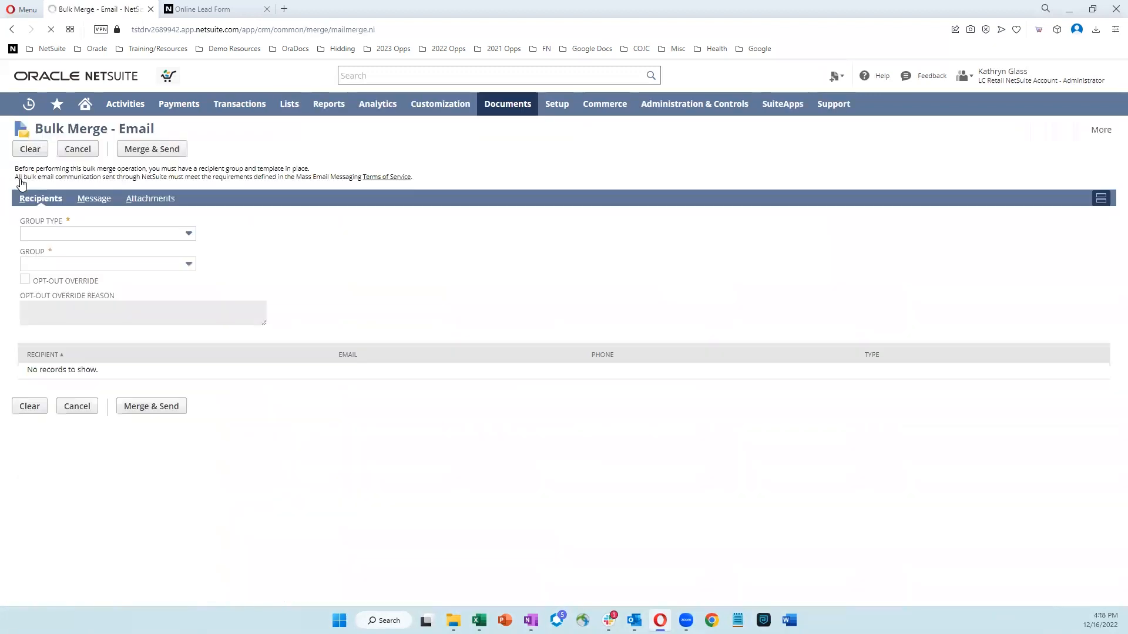
Step: Set the bulk email's recipients to the Customer group type and the *B2C Large Target Group
{"action": "left_click", "coordinate": [154, 230]}
{"action": "left_click", "coordinate": [125, 284]}
{"action": "left_click", "coordinate": [128, 265]}
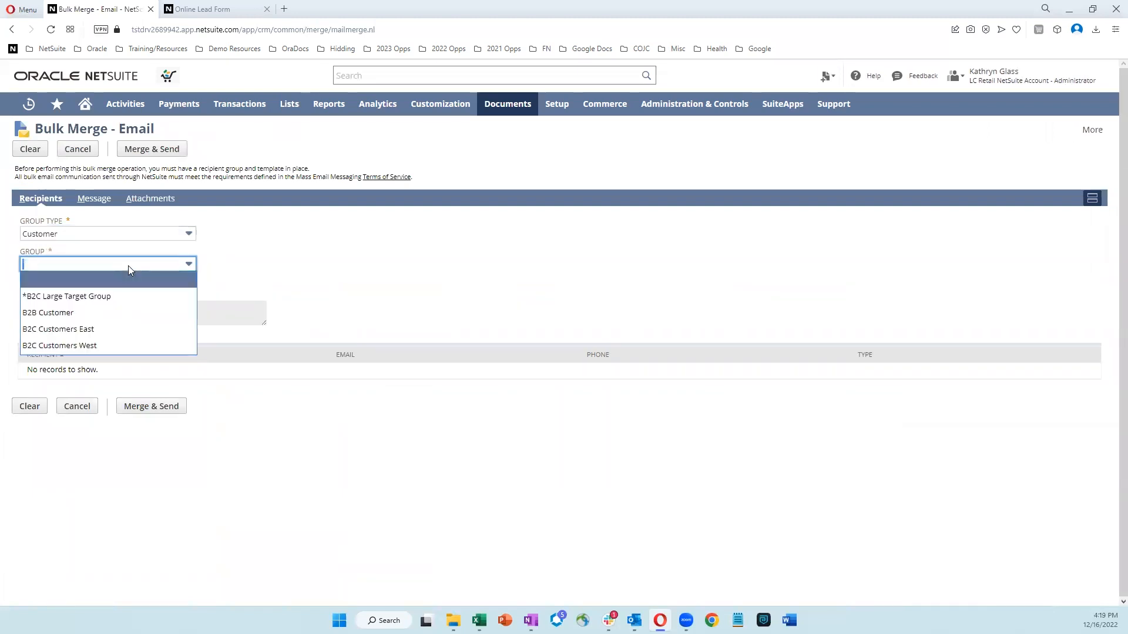
{"action": "left_click", "coordinate": [121, 297]}
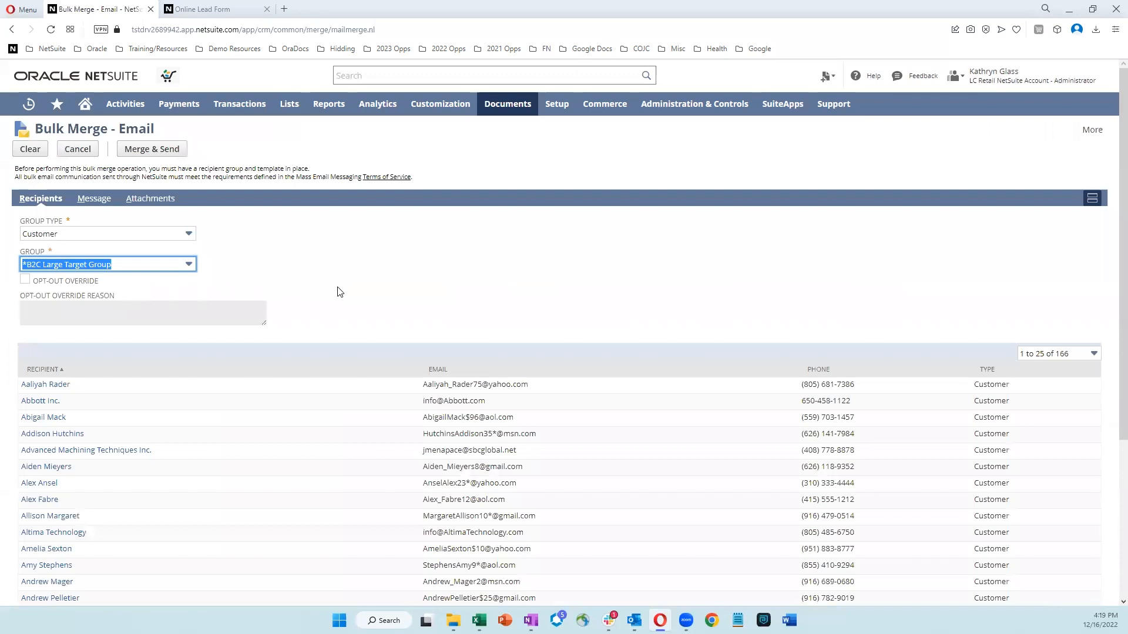
Step: Use the Standard Transaction Email Template for the bulk email's message and stay on the merge page without sending or discarding it
{"action": "left_click", "coordinate": [92, 200]}
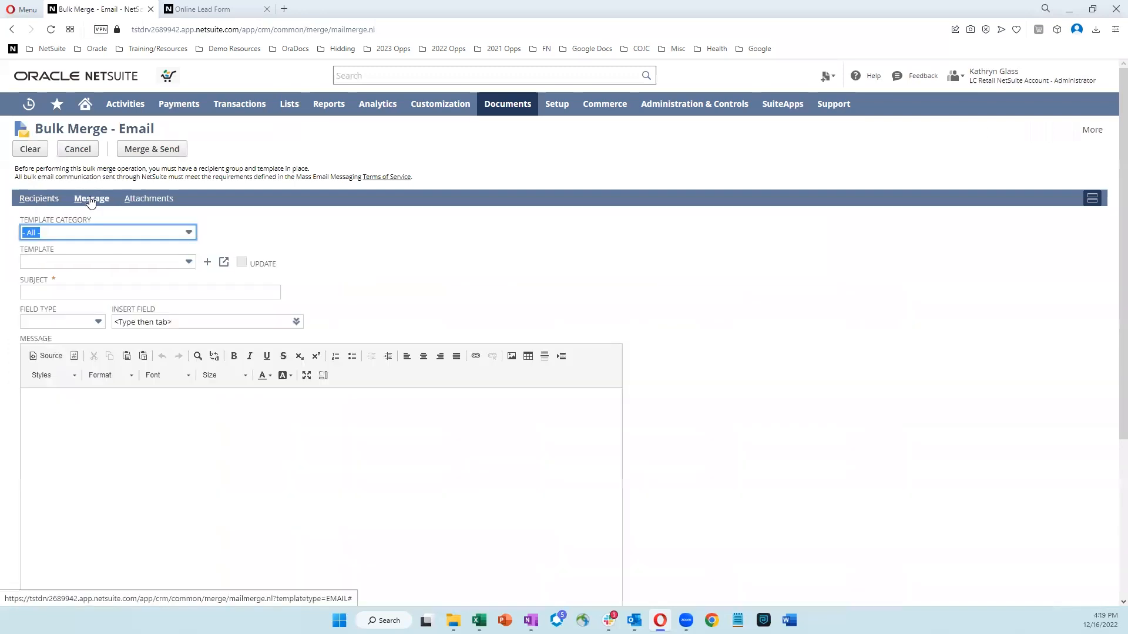
{"action": "left_click", "coordinate": [190, 263]}
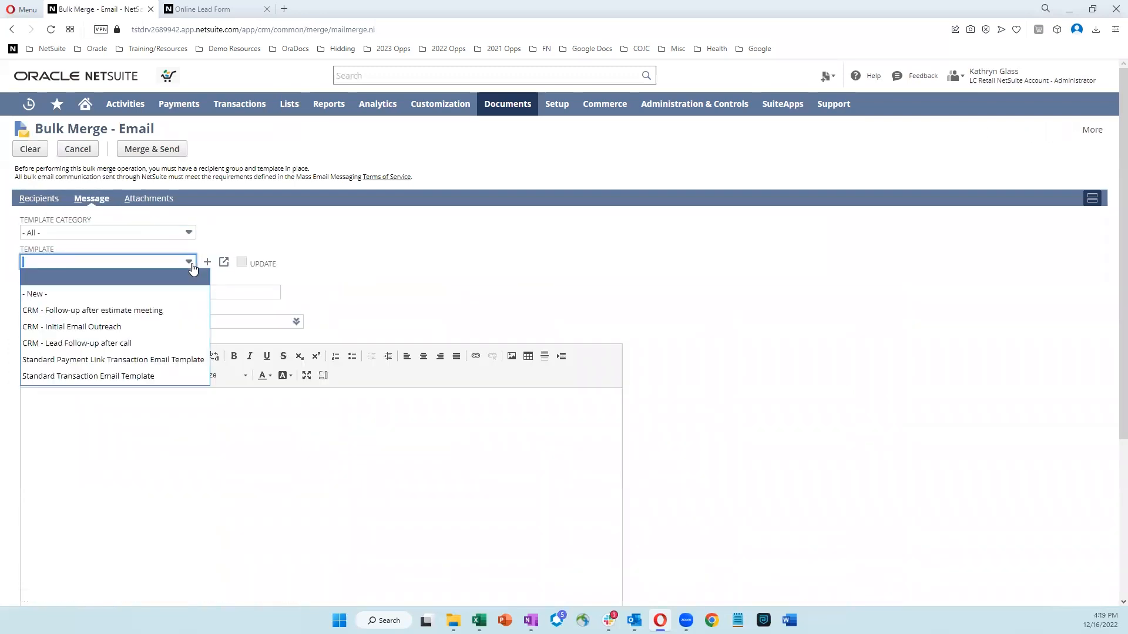
{"action": "left_click", "coordinate": [136, 377]}
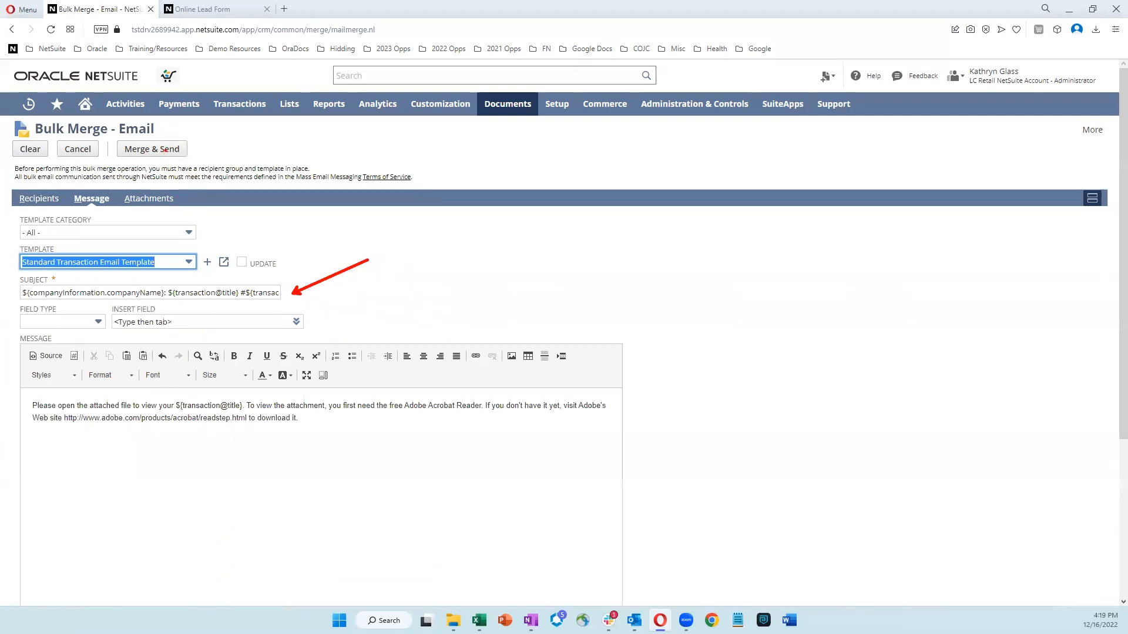
{"action": "left_click", "coordinate": [86, 152]}
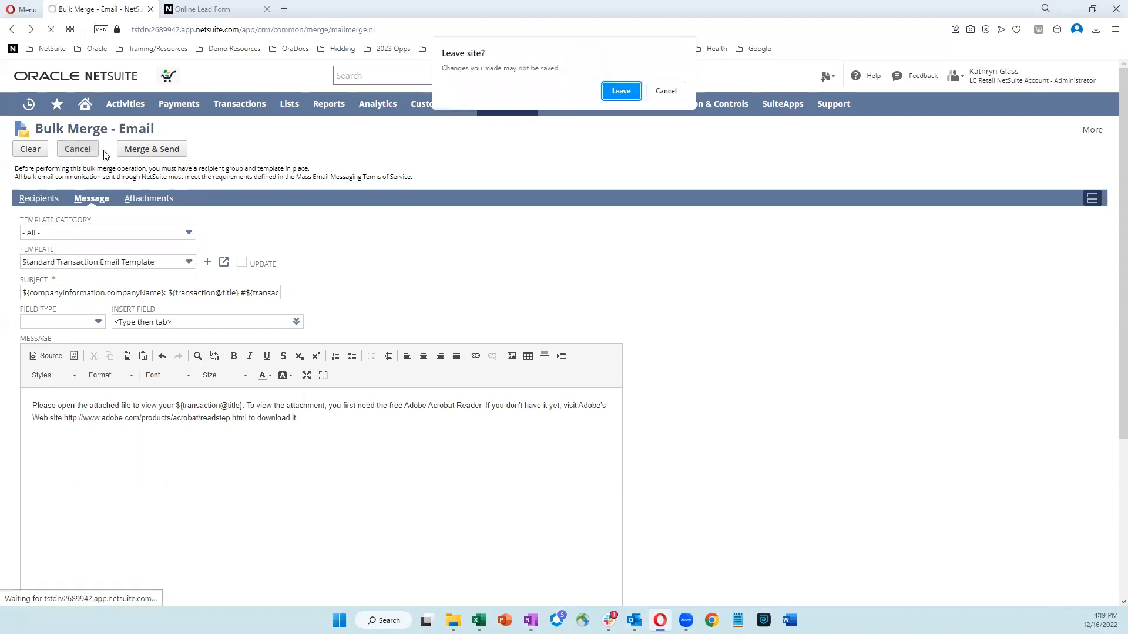
{"action": "left_click", "coordinate": [652, 91]}
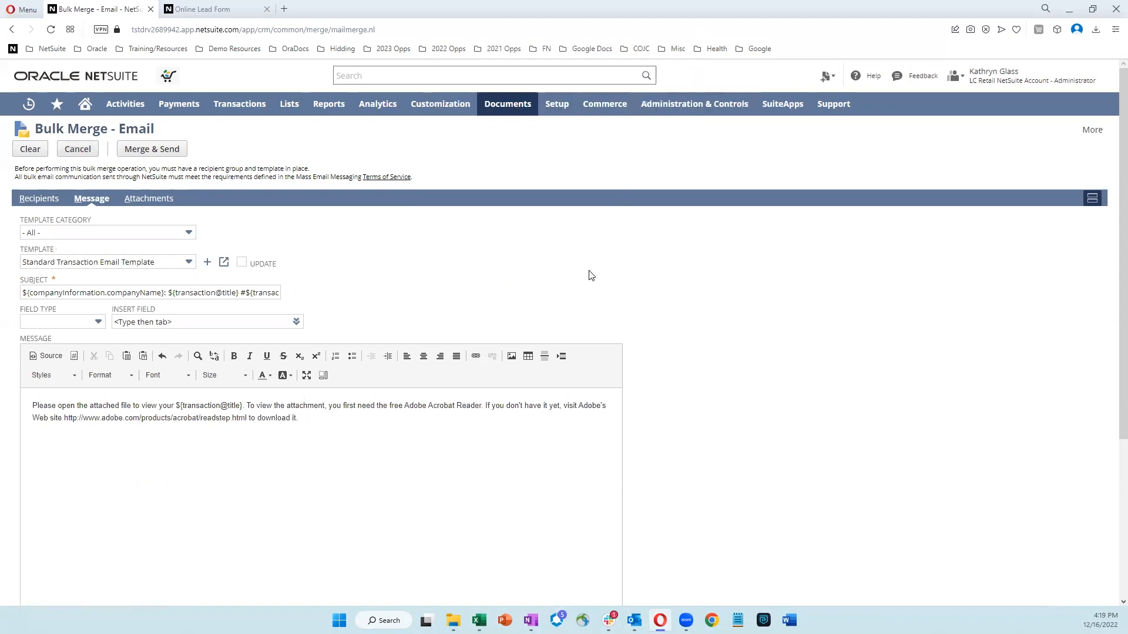